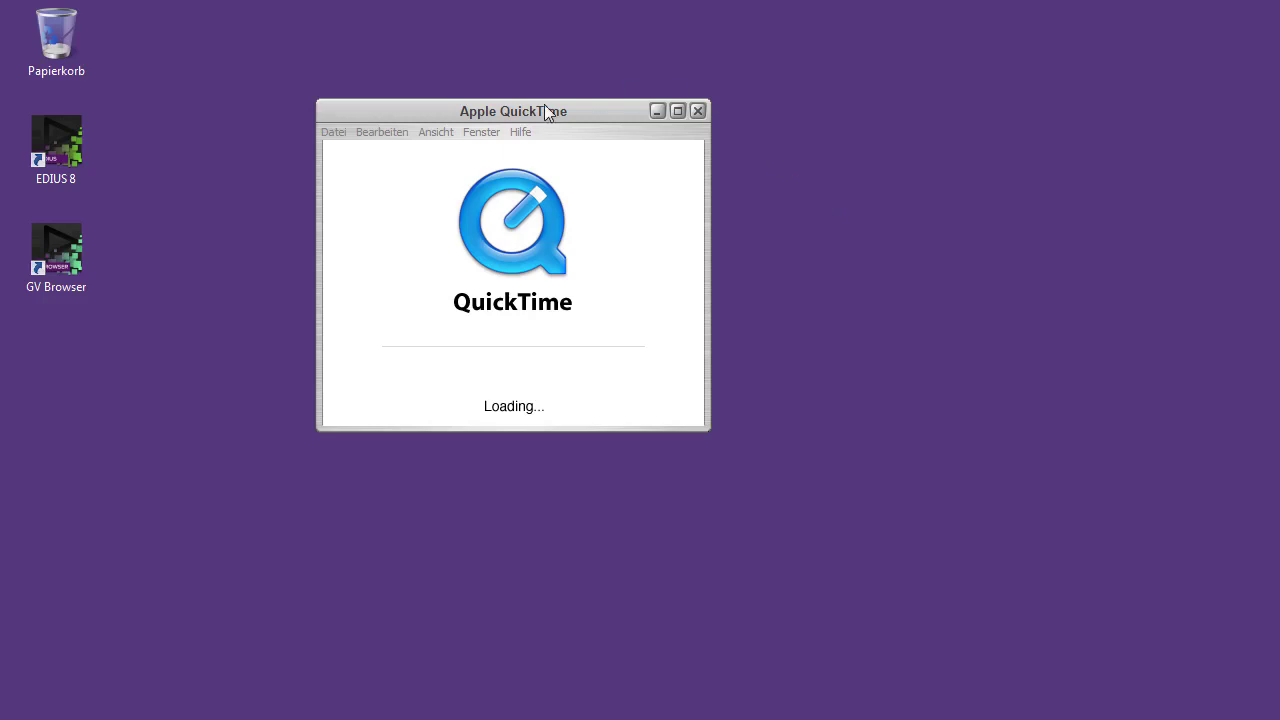
Turn off automatic movie playback in the browser section of the QuickTime settings and apply the change
drag(548, 110, 528, 112)
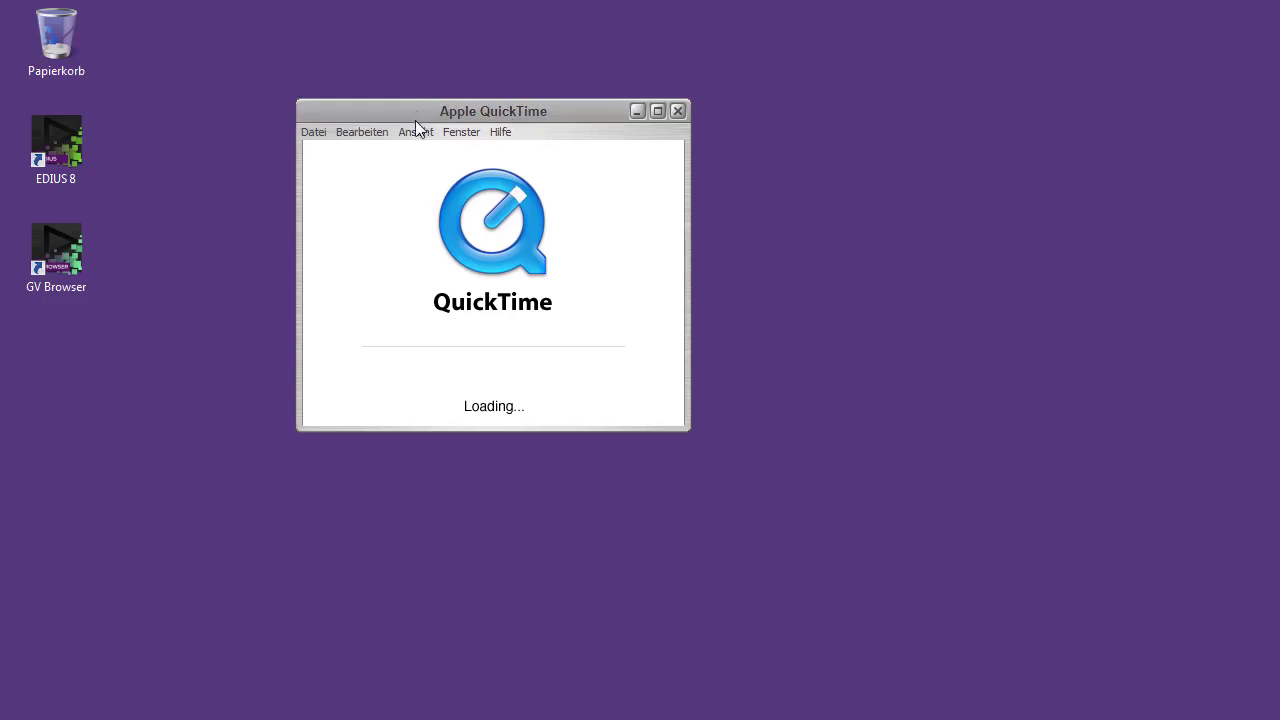
click(366, 136)
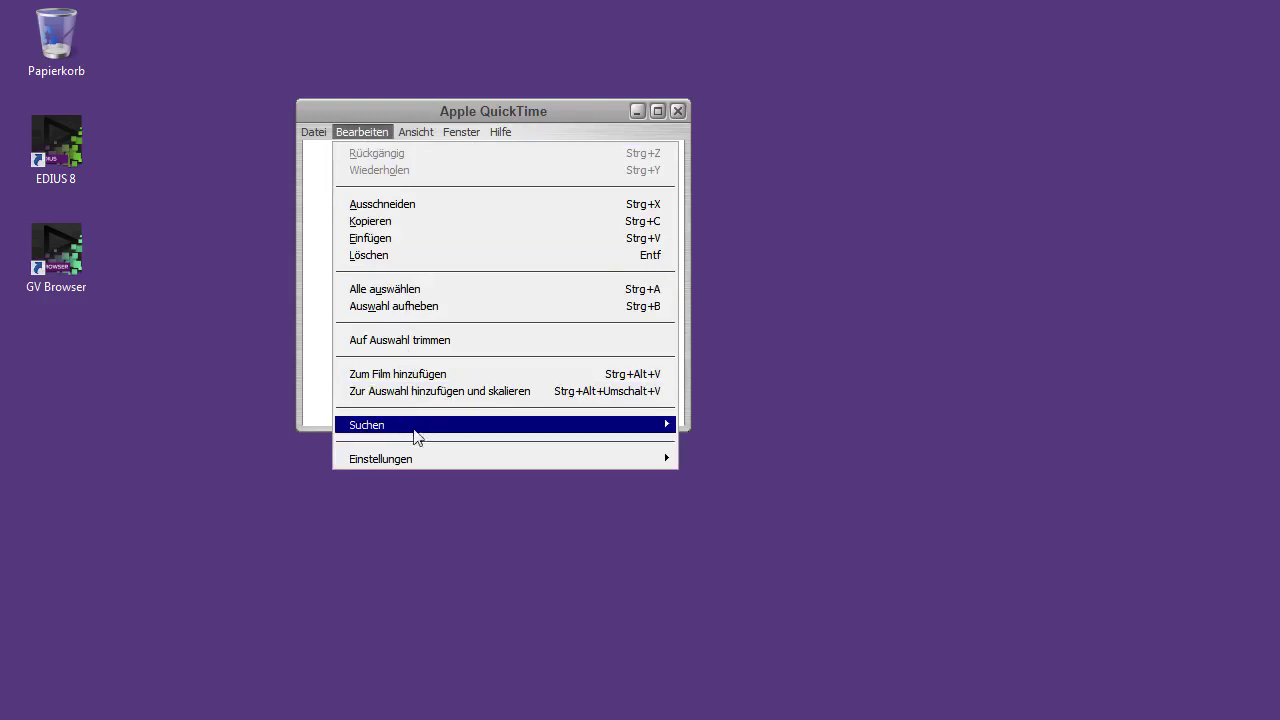
mouse_move(417, 466)
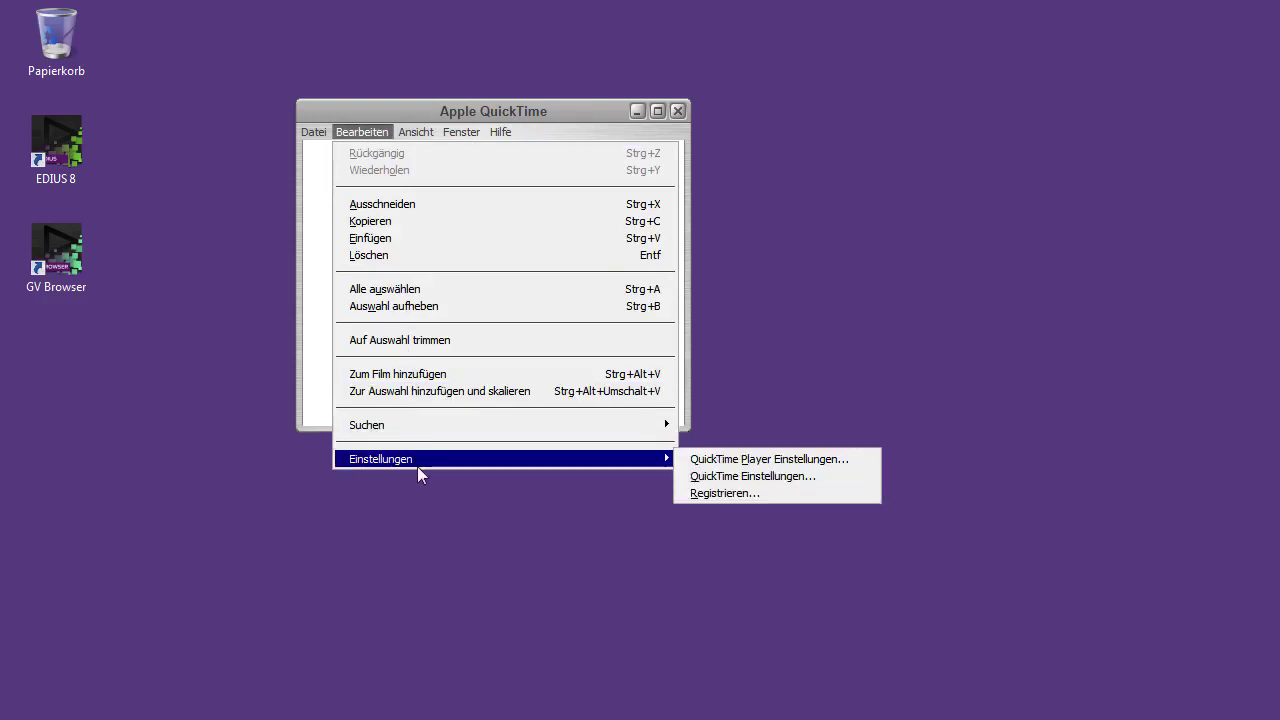
click(753, 479)
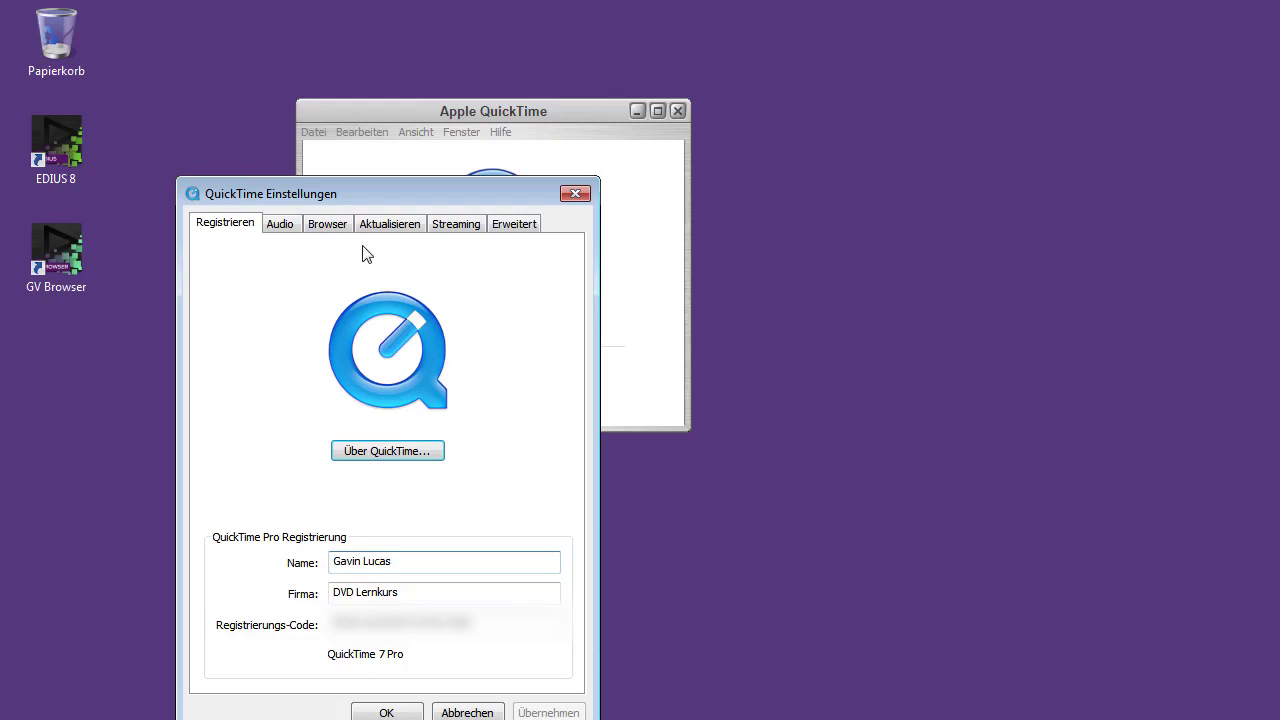
click(329, 229)
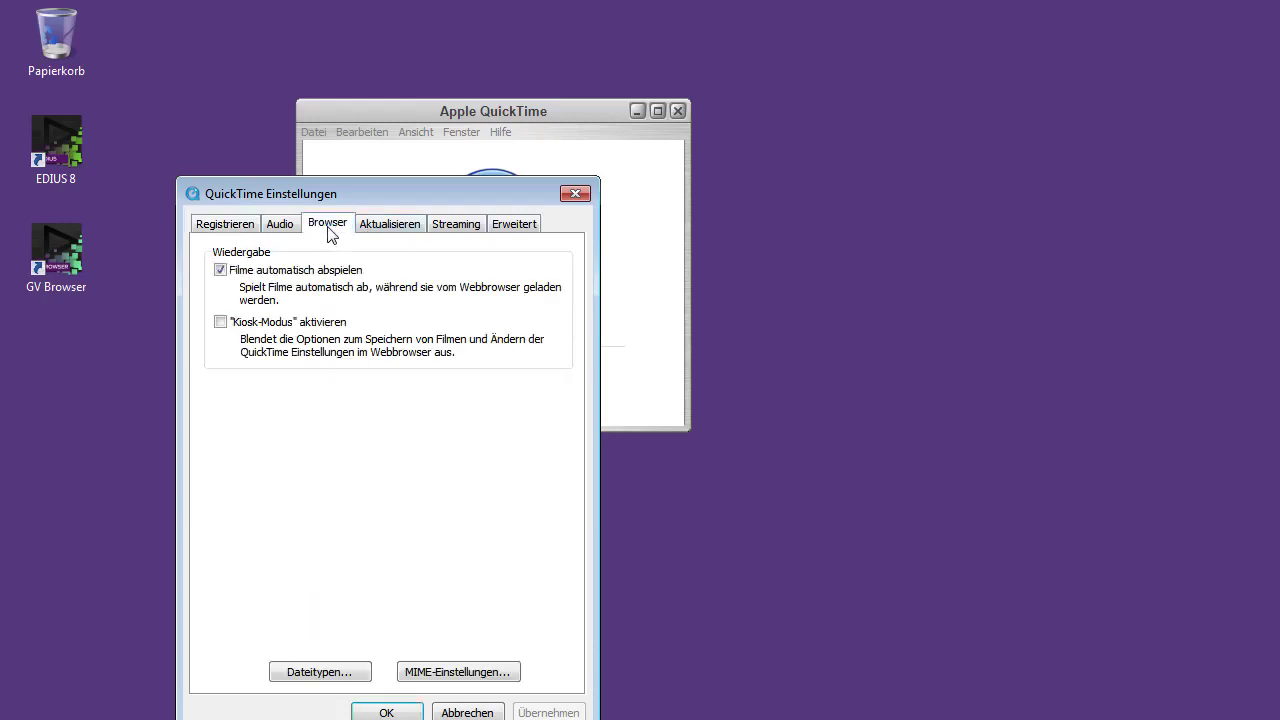
click(222, 271)
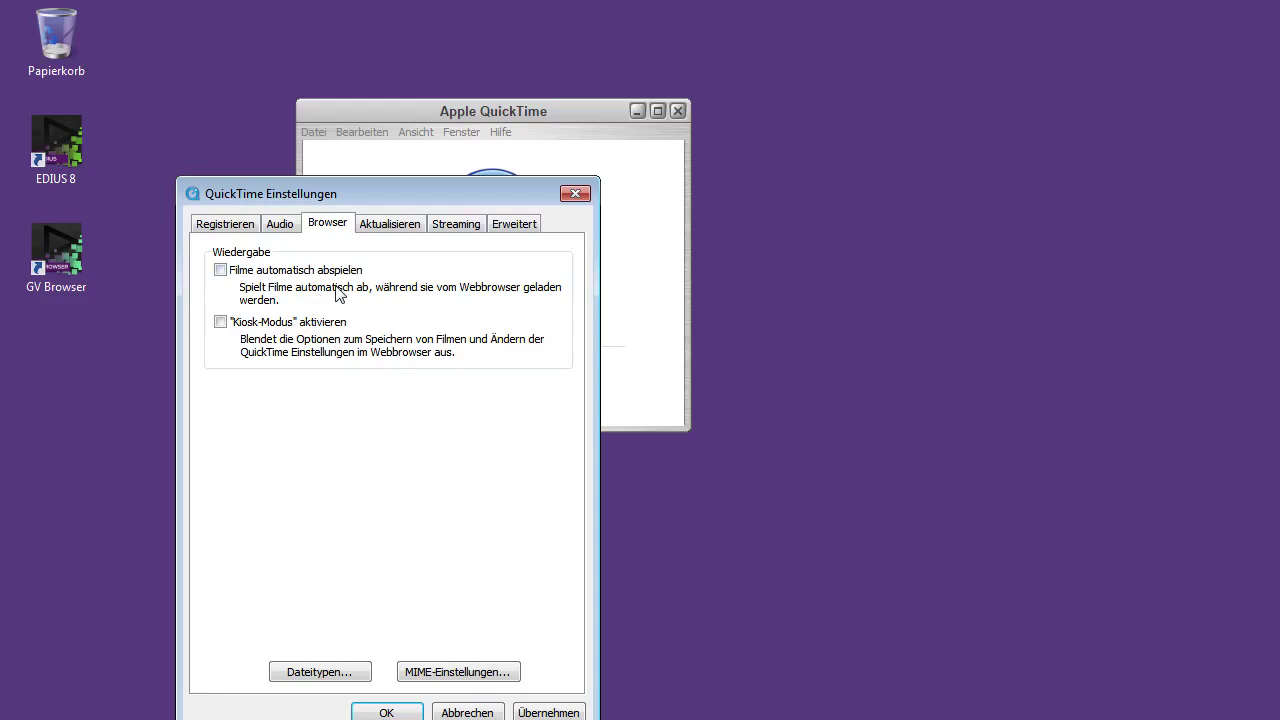
click(539, 713)
Review the file extensions associated with QuickTime through the full list, leaving the associations unsaved
drag(383, 194, 465, 64)
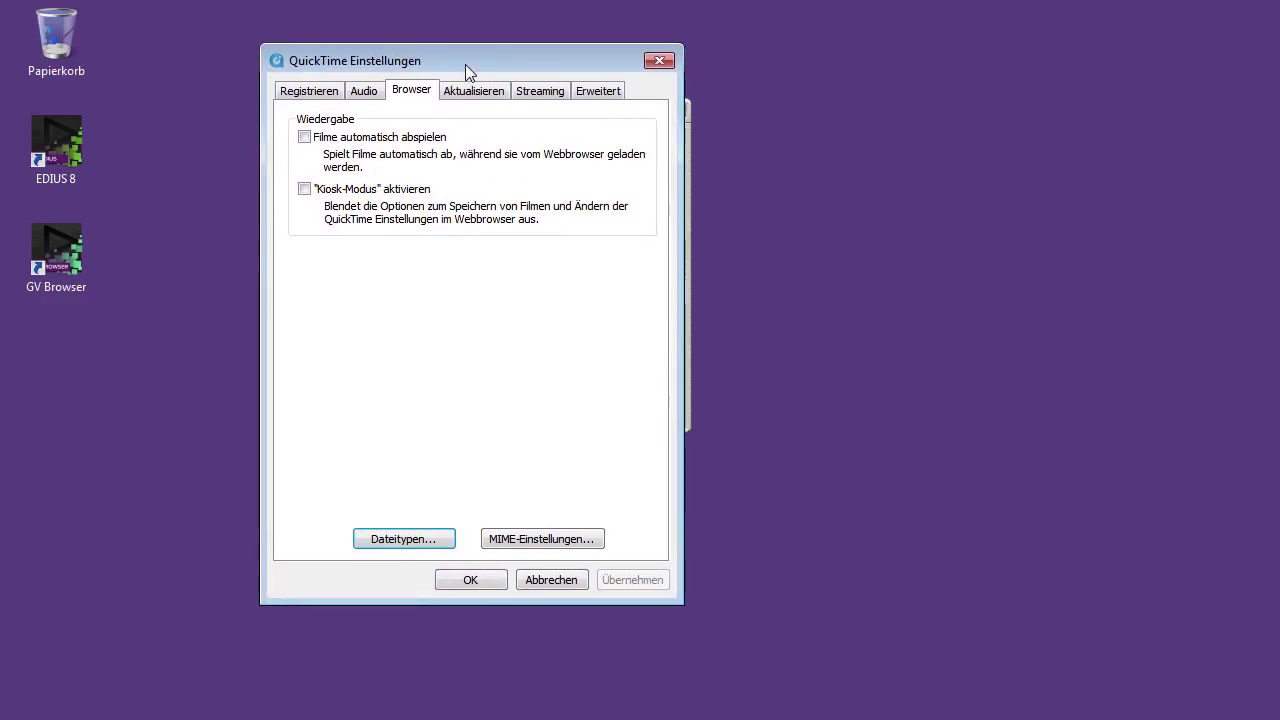
click(403, 539)
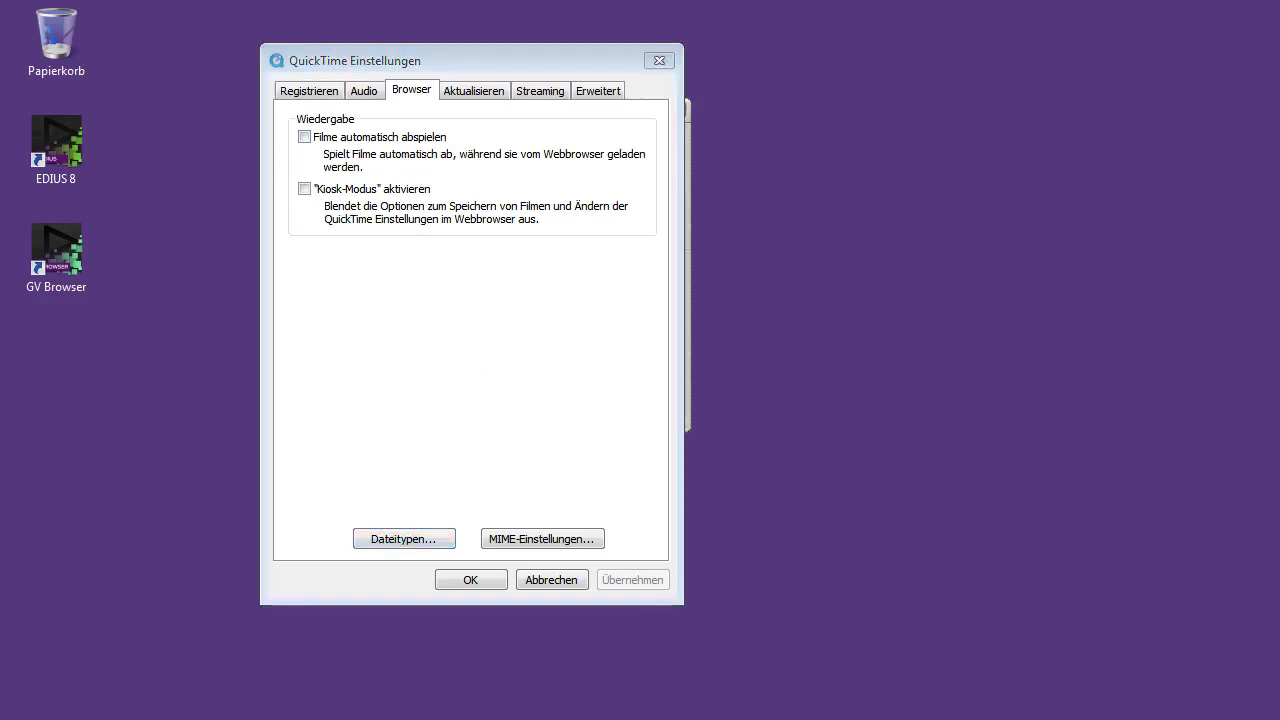
drag(1202, 204, 309, 48)
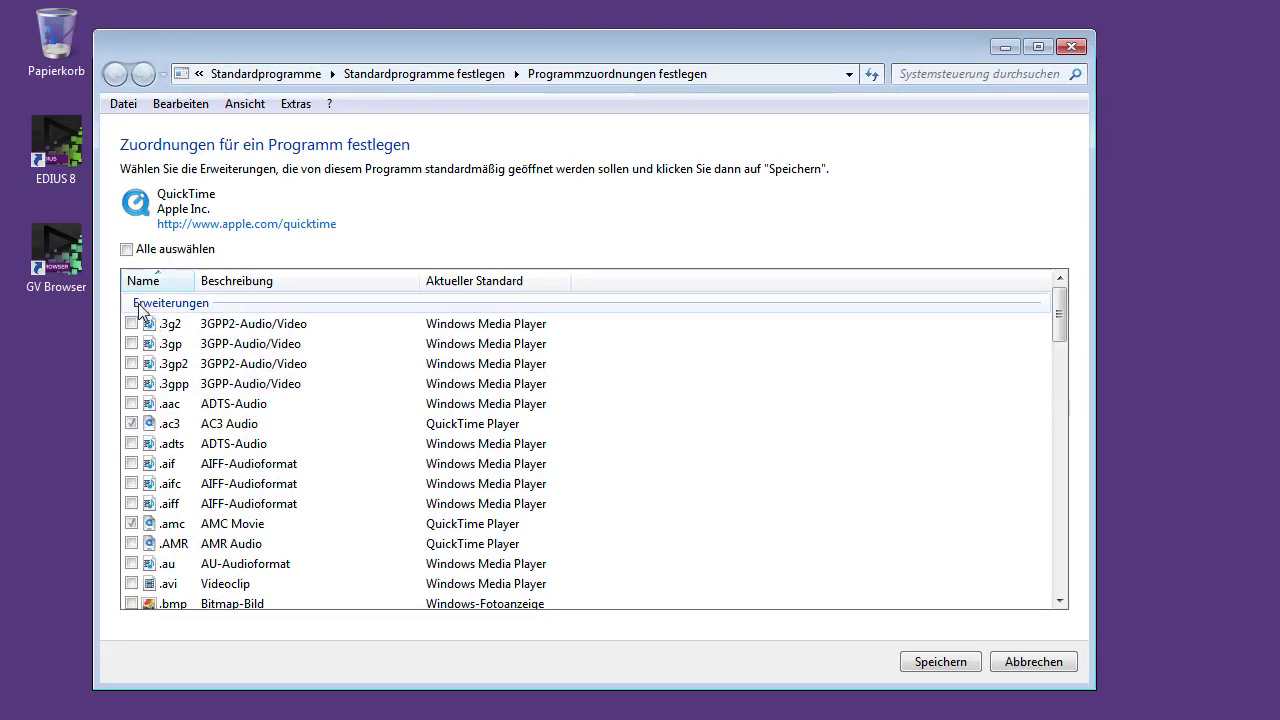
drag(1057, 323, 1059, 565)
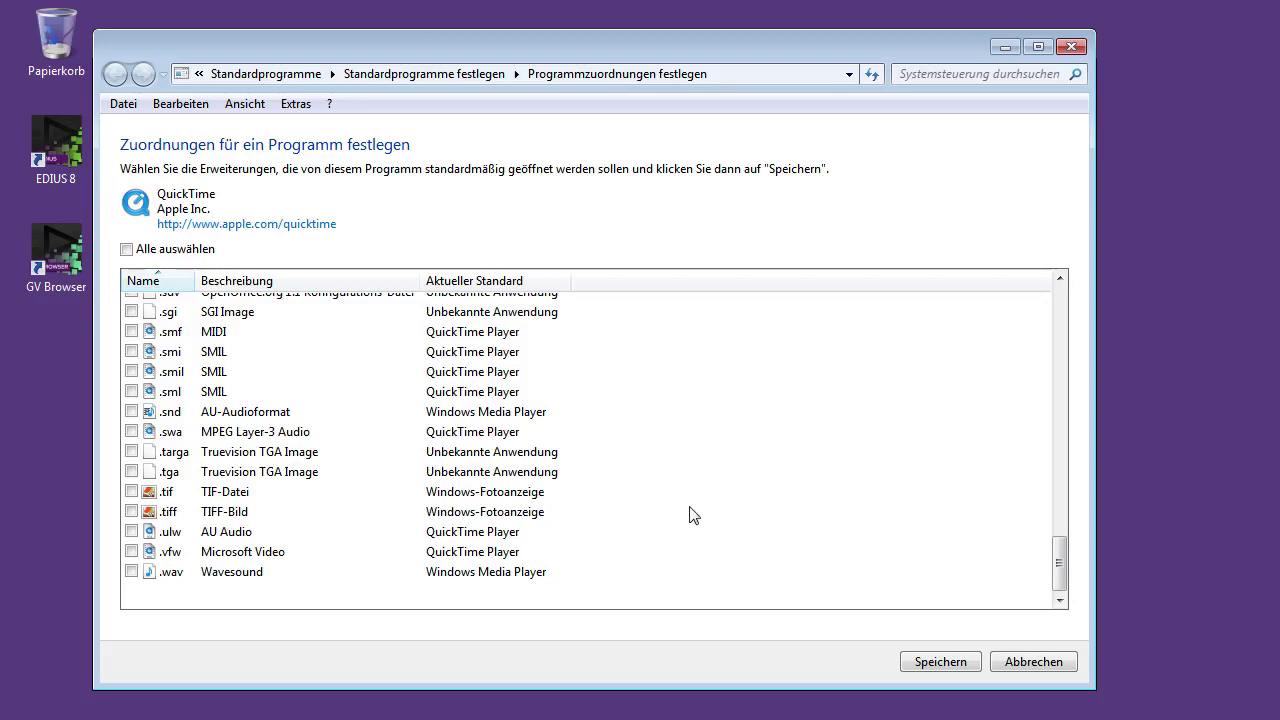
click(1022, 660)
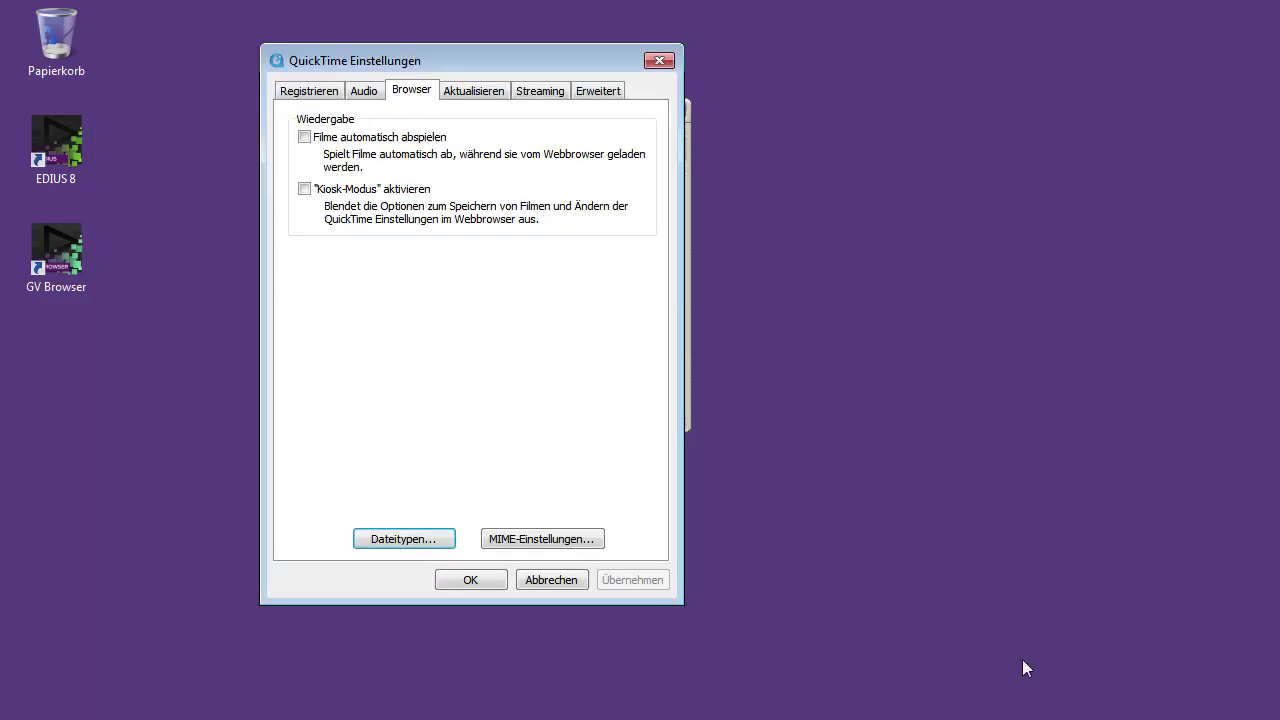
Check QuickTime's MIME settings without saving anything, and close the QuickTime settings
click(525, 545)
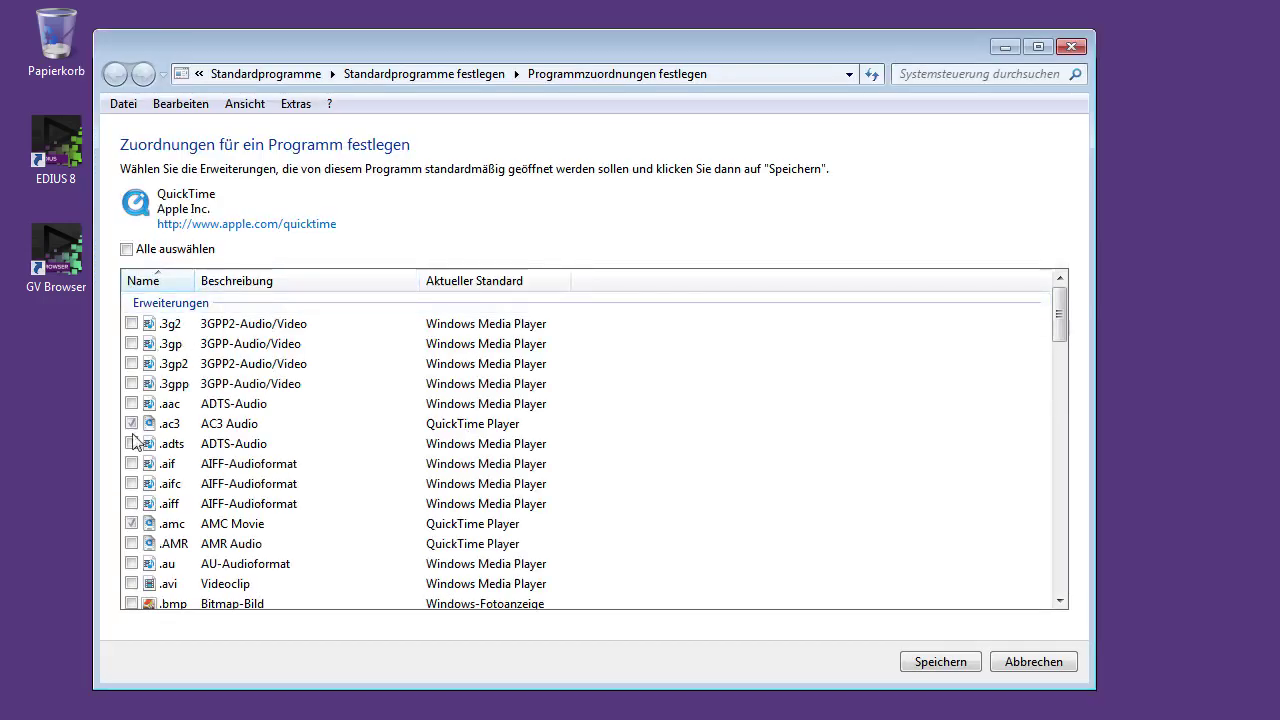
click(1034, 662)
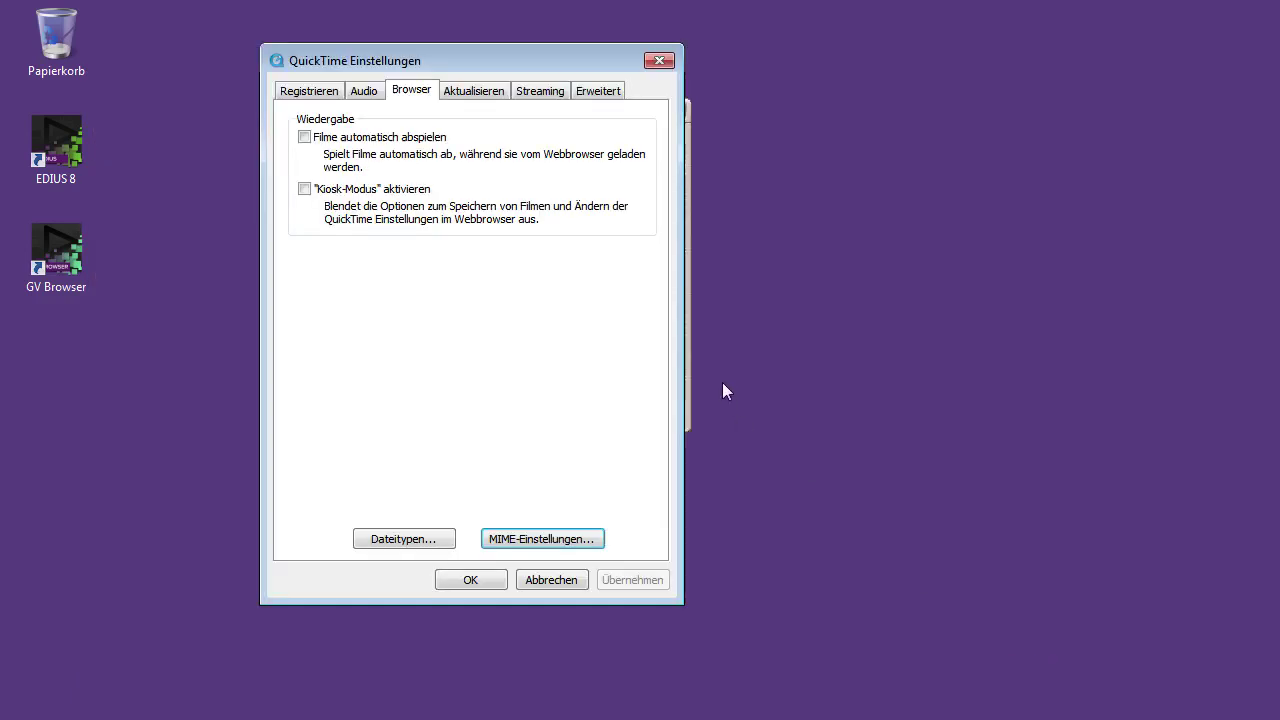
click(659, 61)
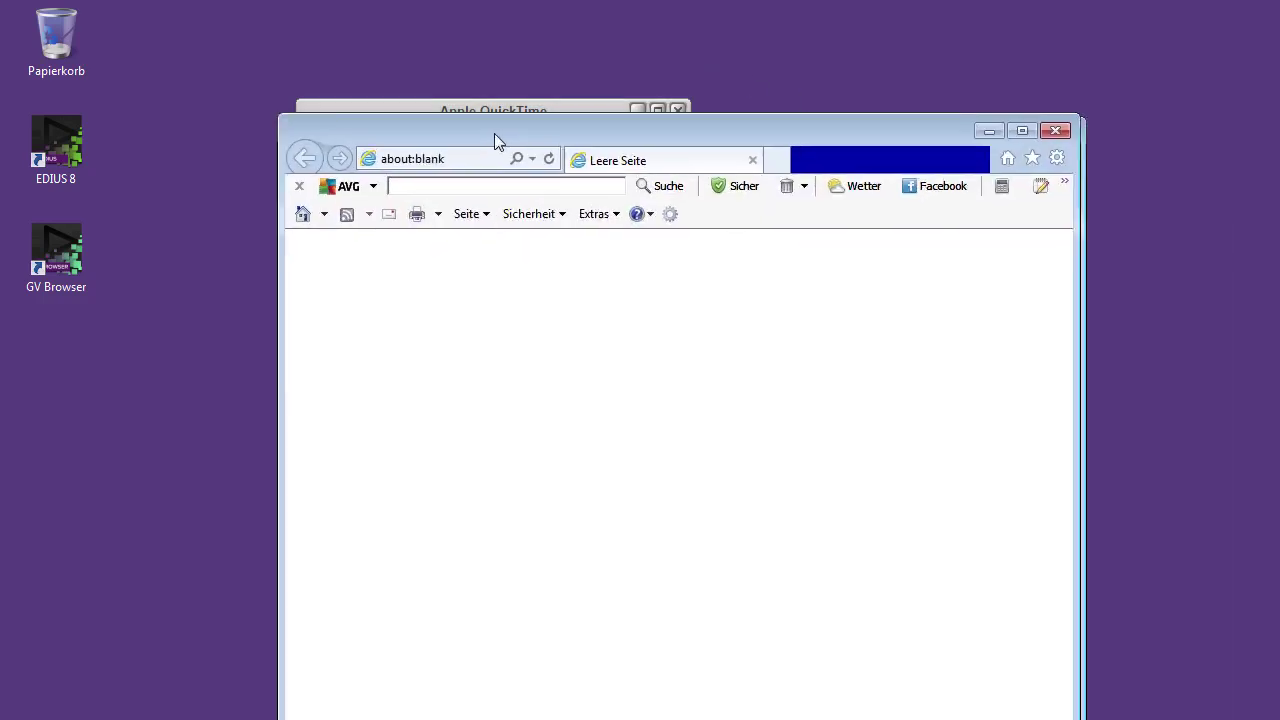
Switch to Internet Explorer and show all add-ons in its add-on management window
drag(494, 133, 353, 54)
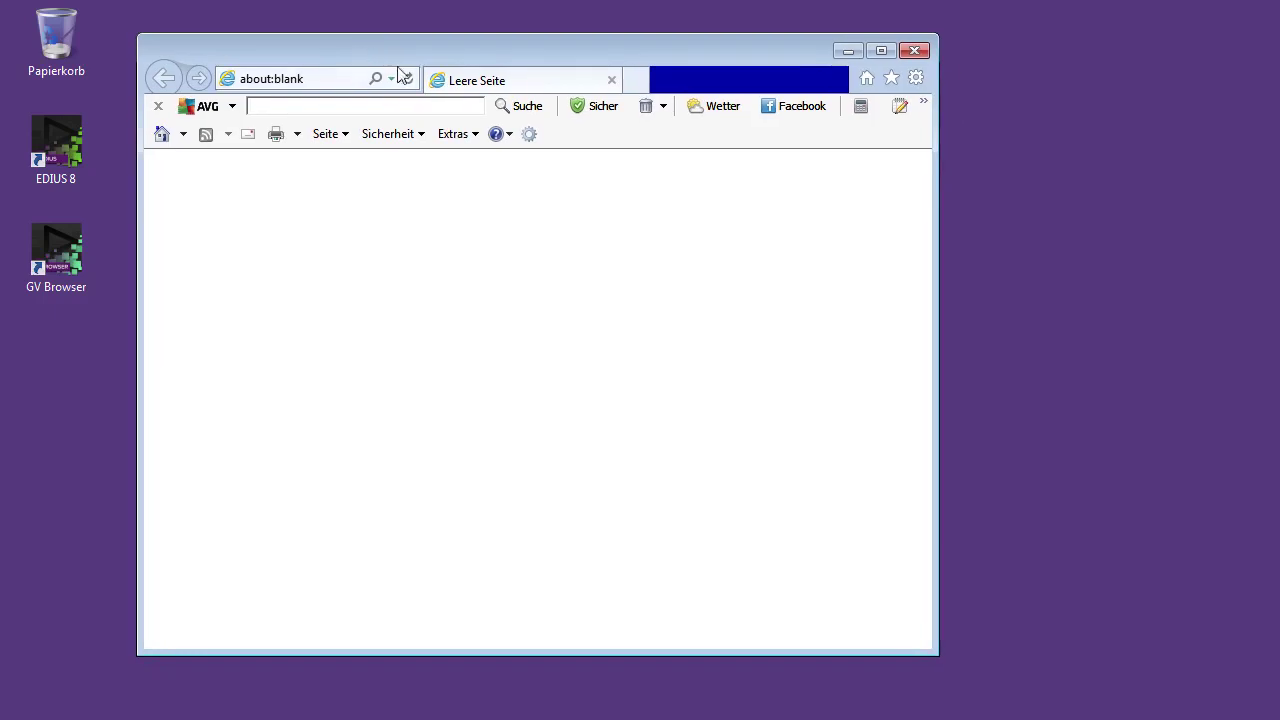
click(916, 80)
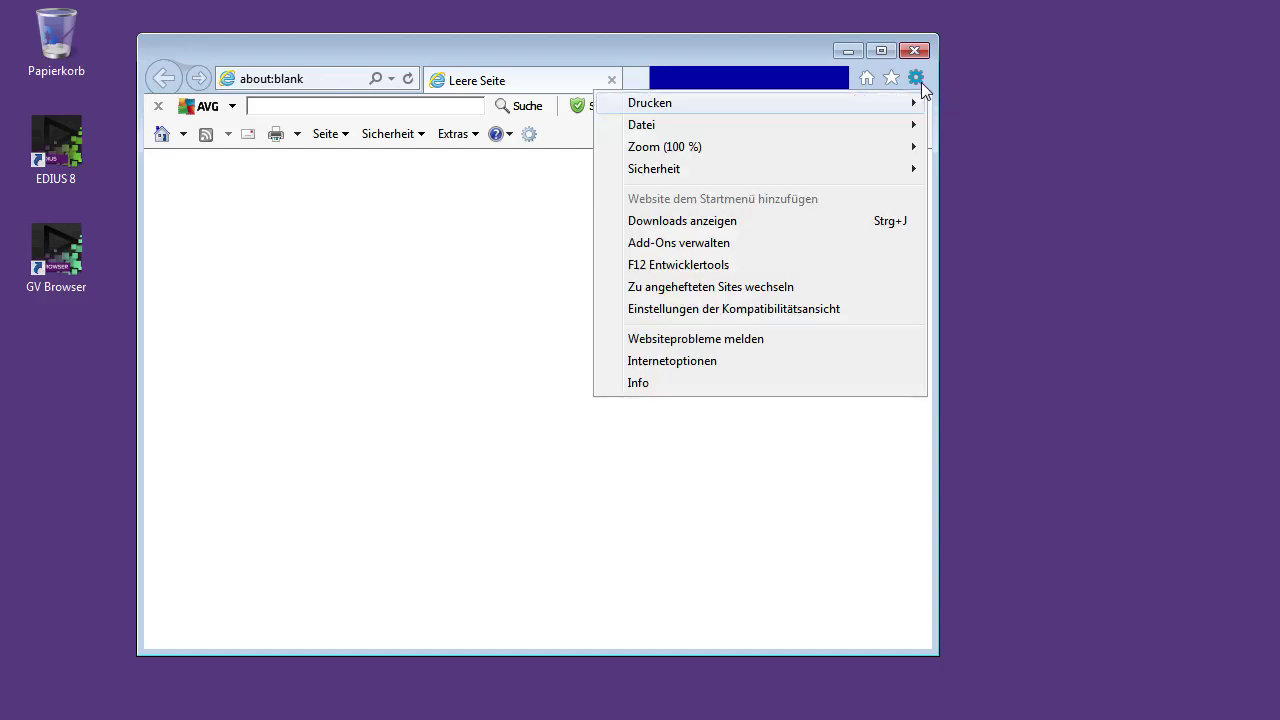
click(683, 246)
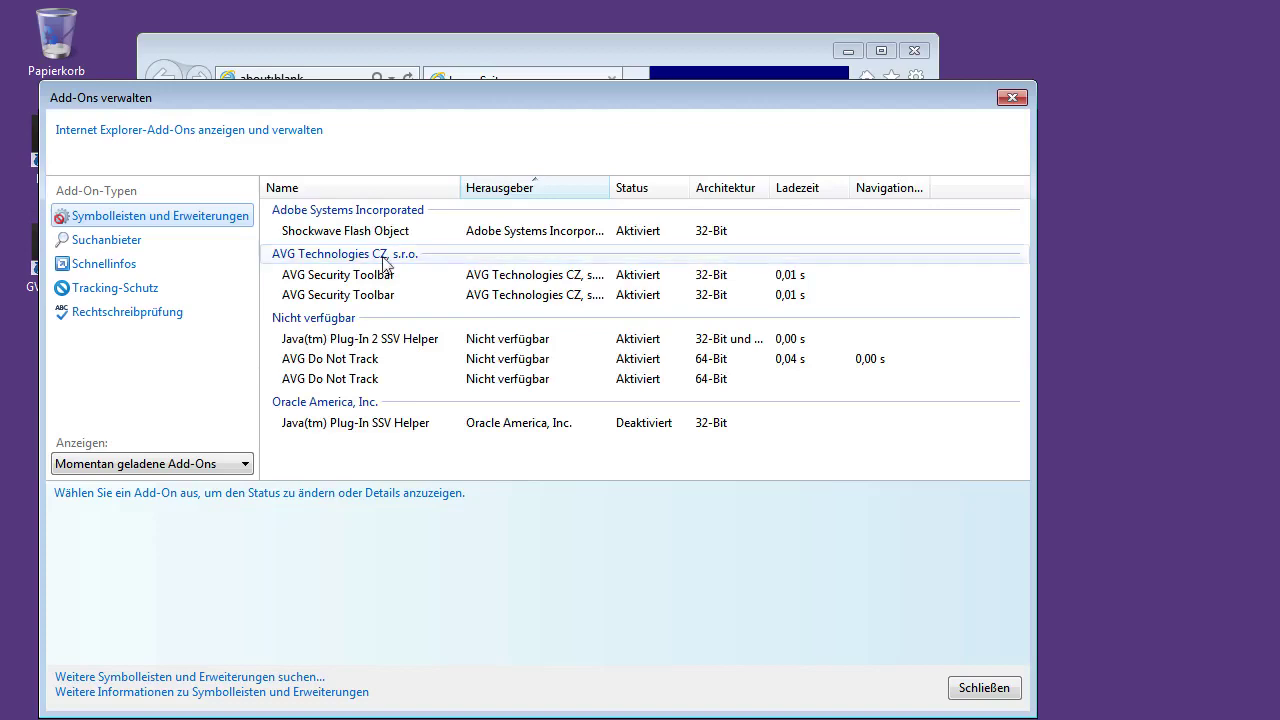
click(207, 466)
click(122, 486)
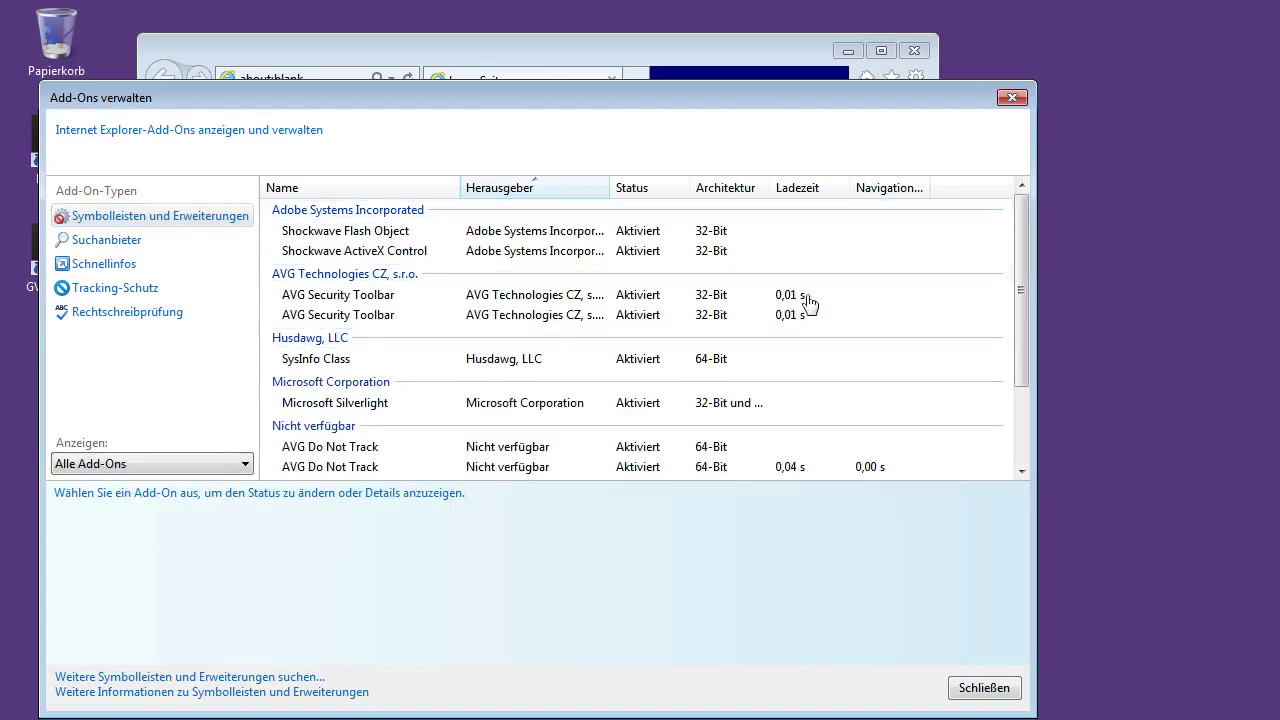
Look through the add-on list including the details of Shockwave Flash Object, and close Internet Explorer
drag(1017, 238, 1024, 362)
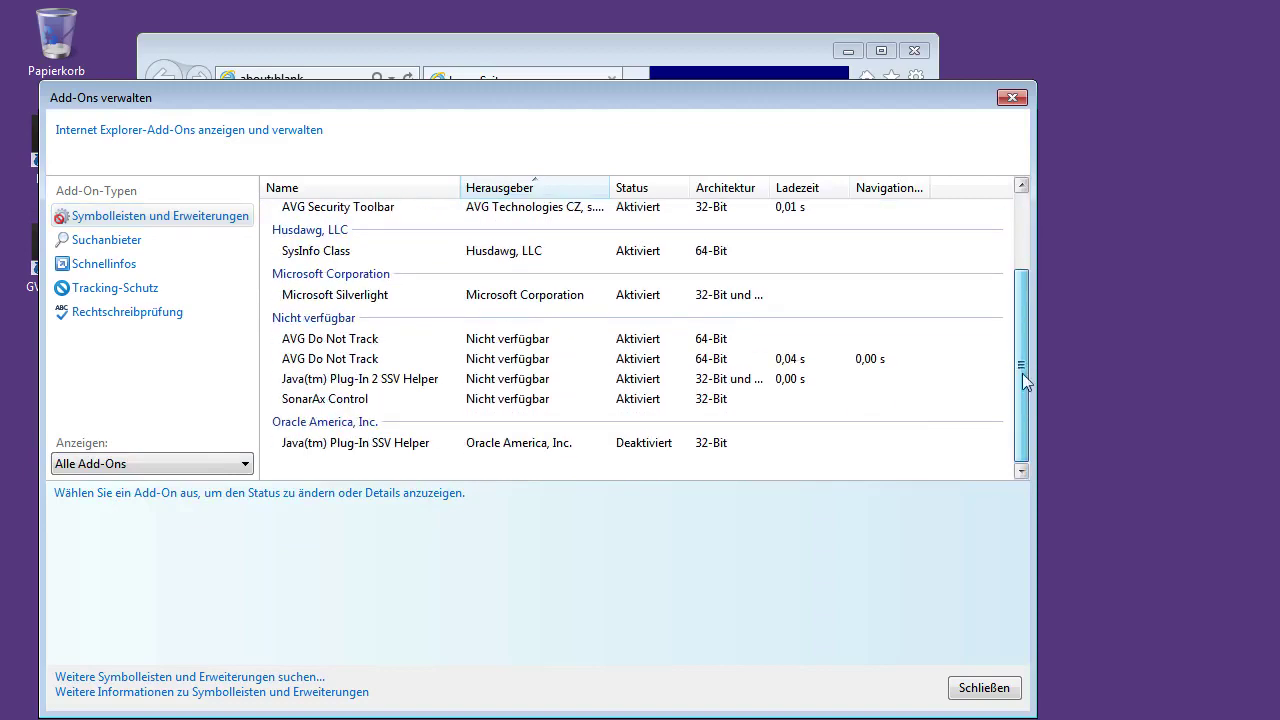
drag(1022, 373, 1031, 191)
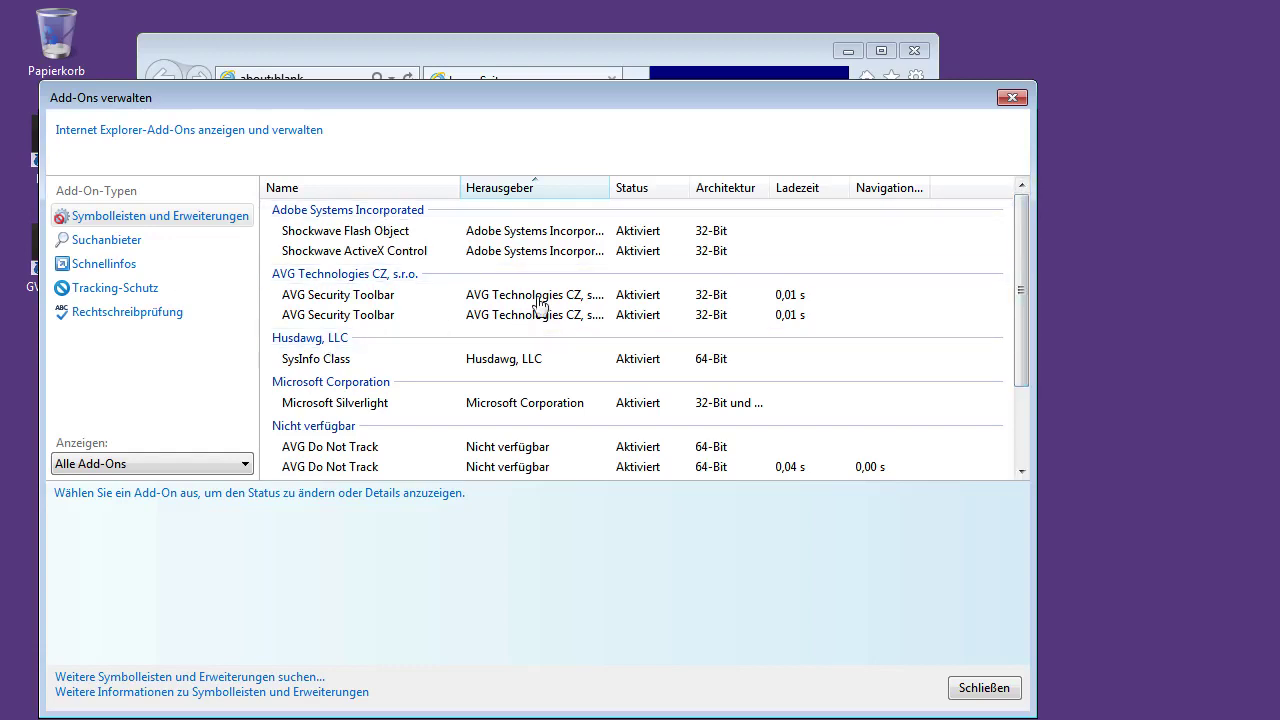
click(645, 233)
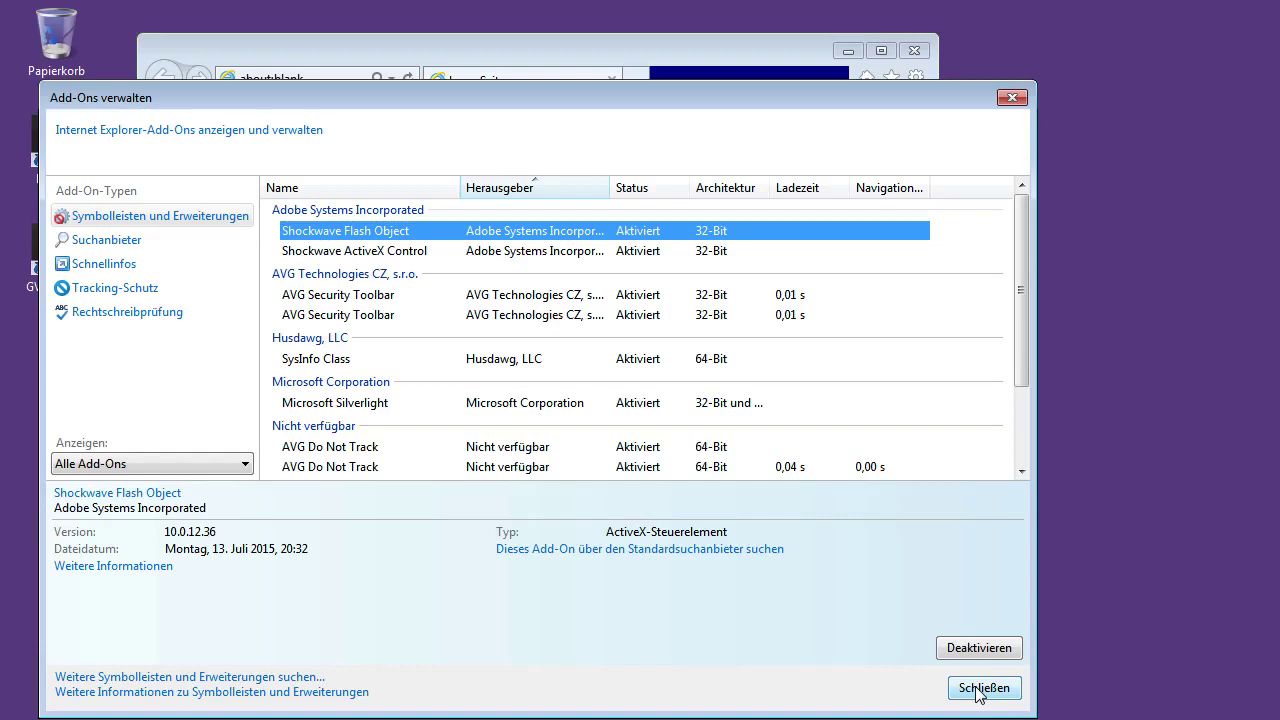
click(979, 690)
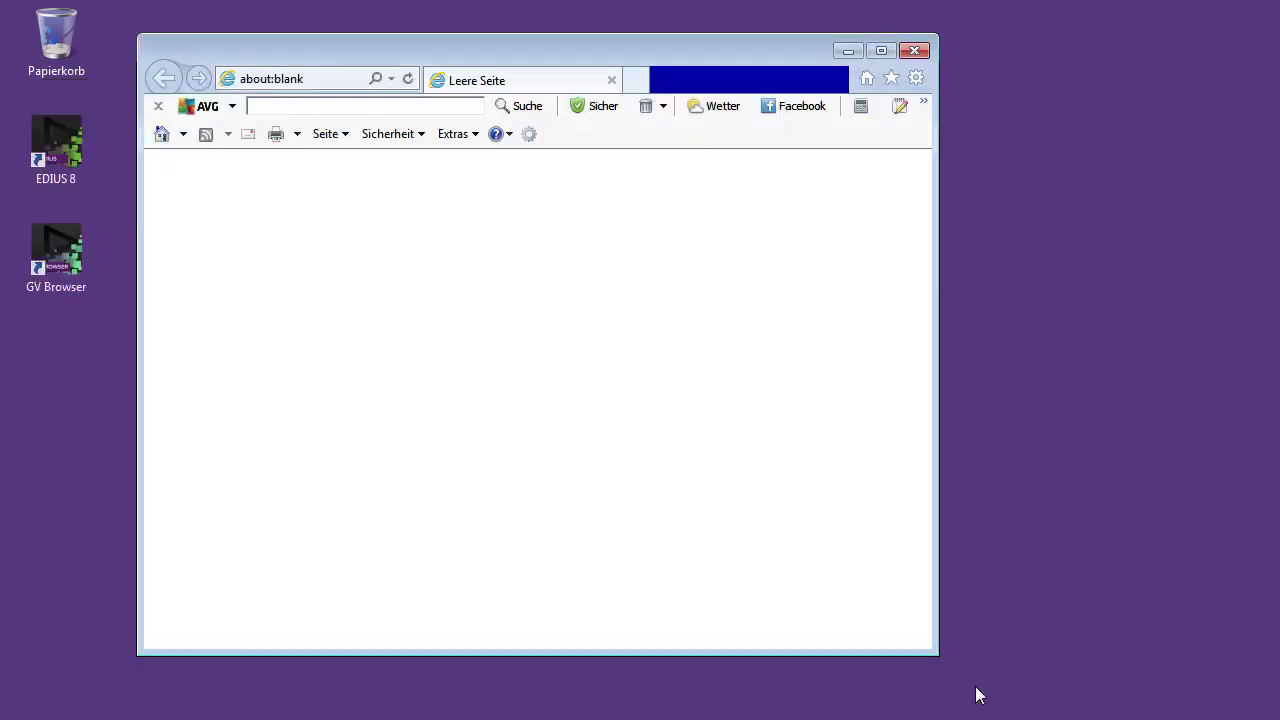
click(914, 52)
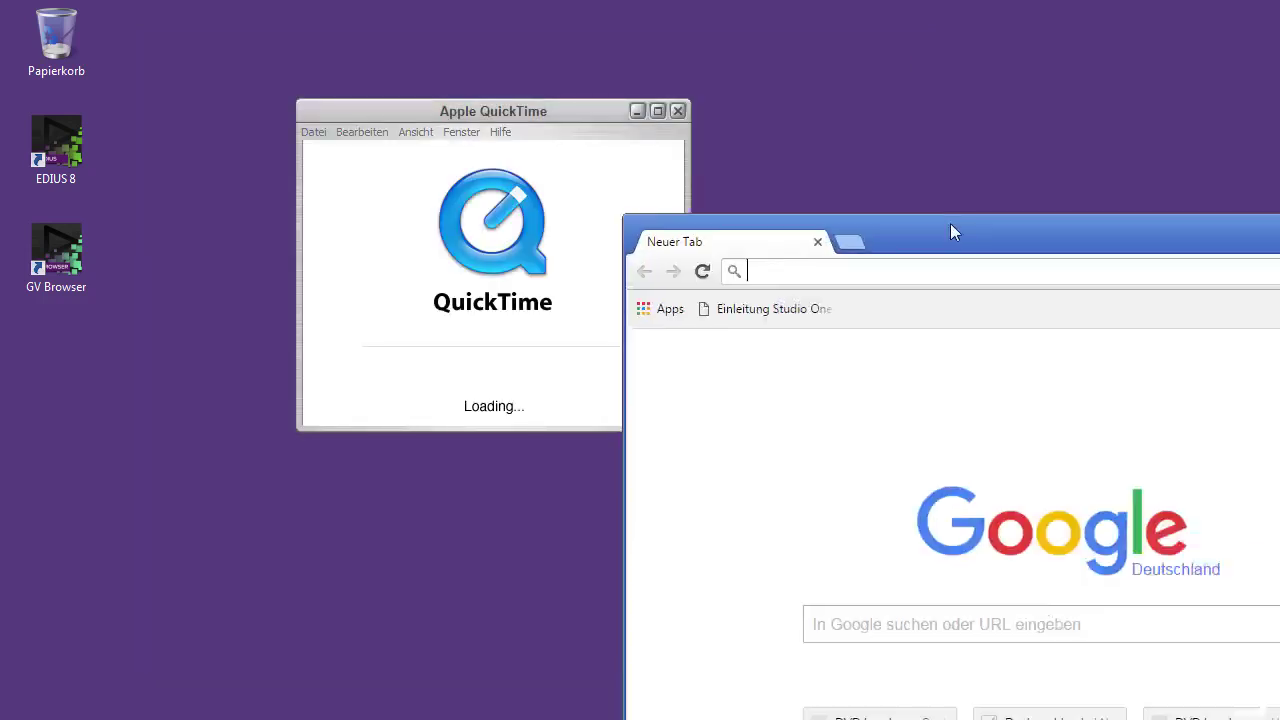
Switch to Chrome, open chrome://plugins and view the expanded plug-in details before collapsing them
drag(951, 229, 492, 30)
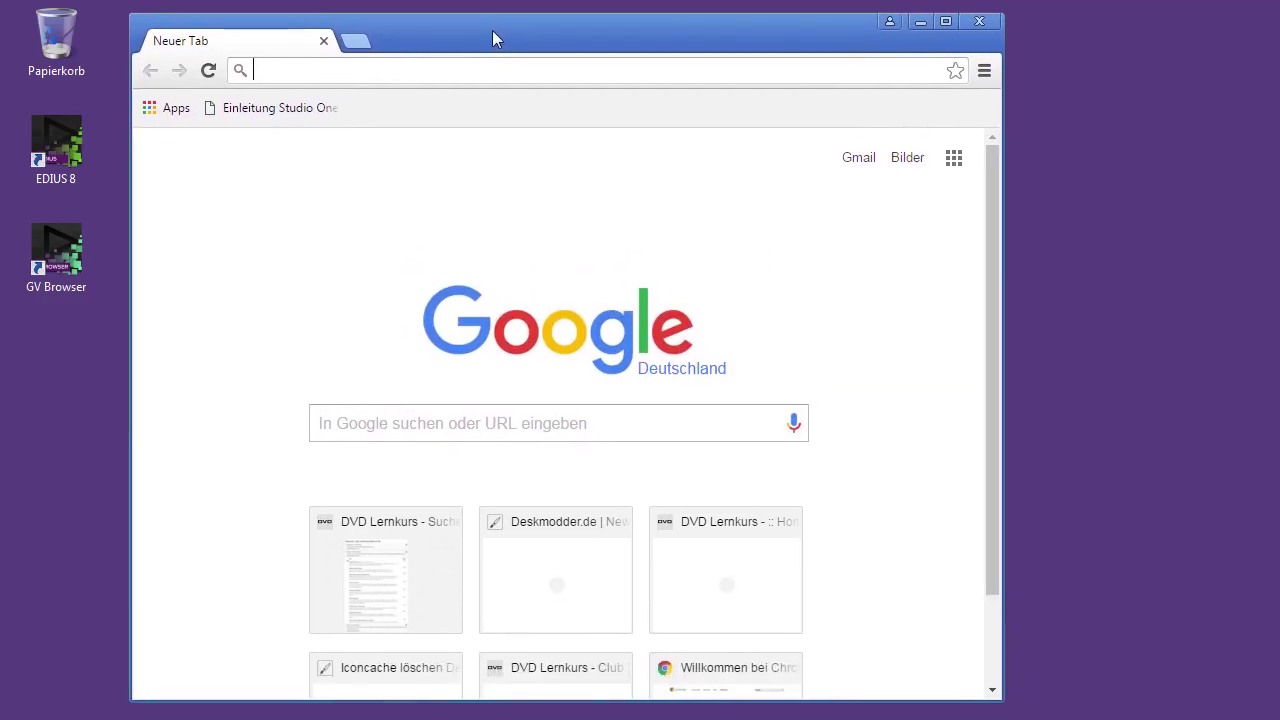
click(310, 73)
text(chrome)
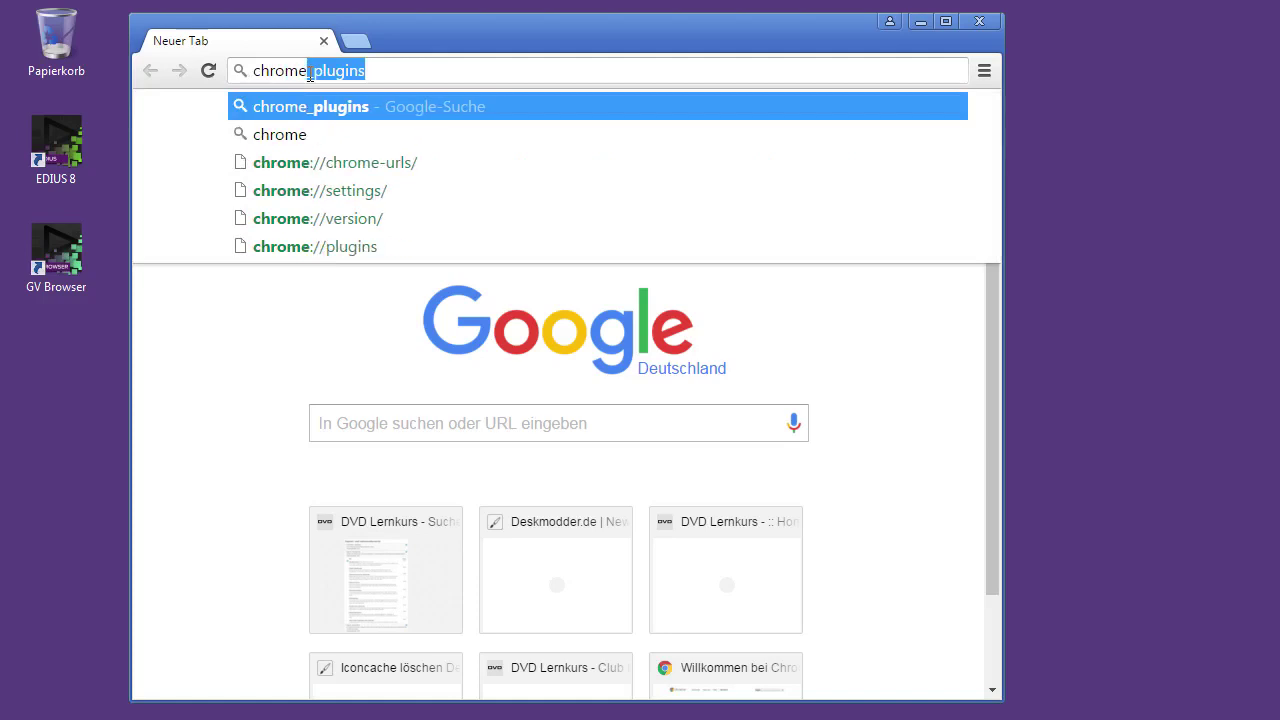
text(:)
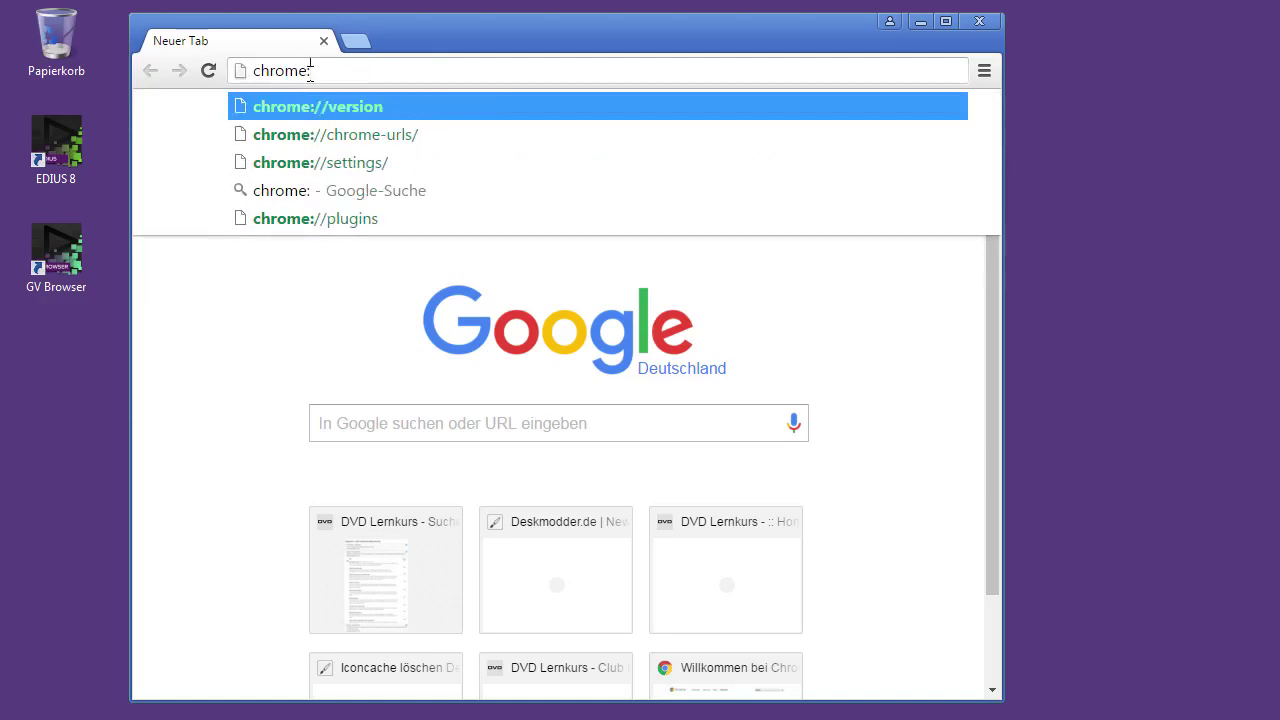
text(/)
key(BackSpace)
text(//)
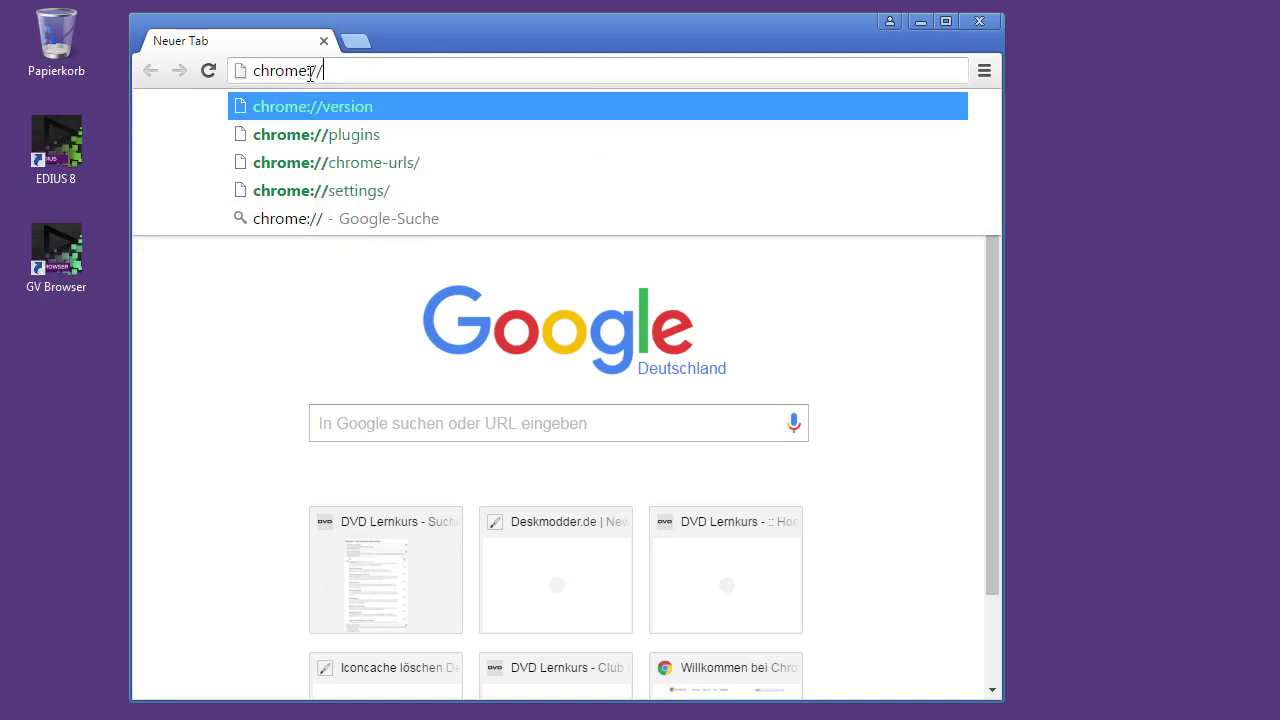
key(Down)
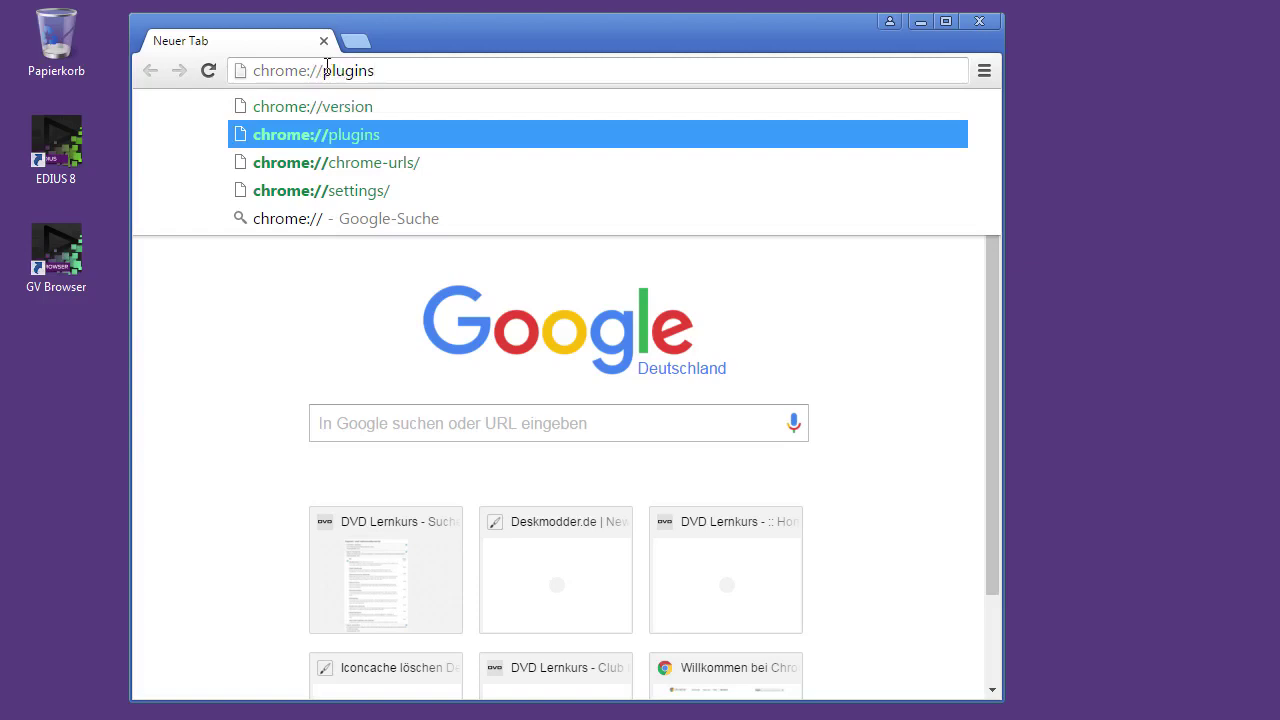
key(Return)
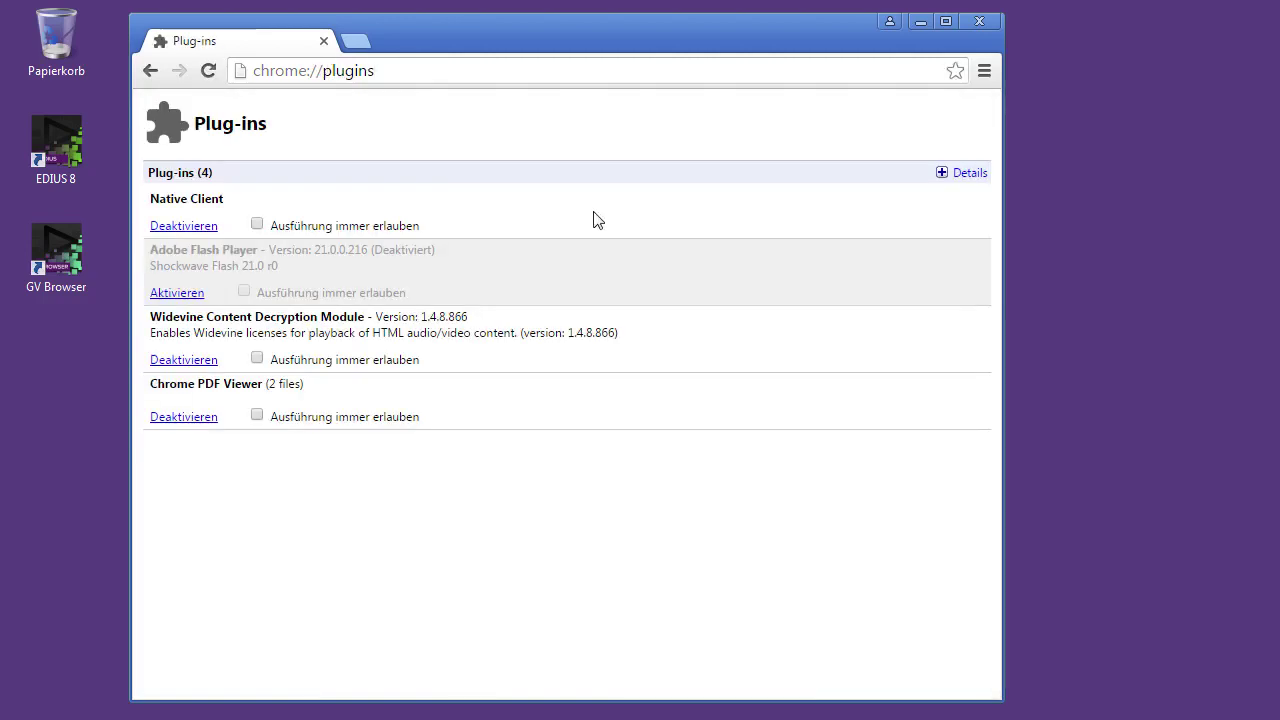
click(944, 177)
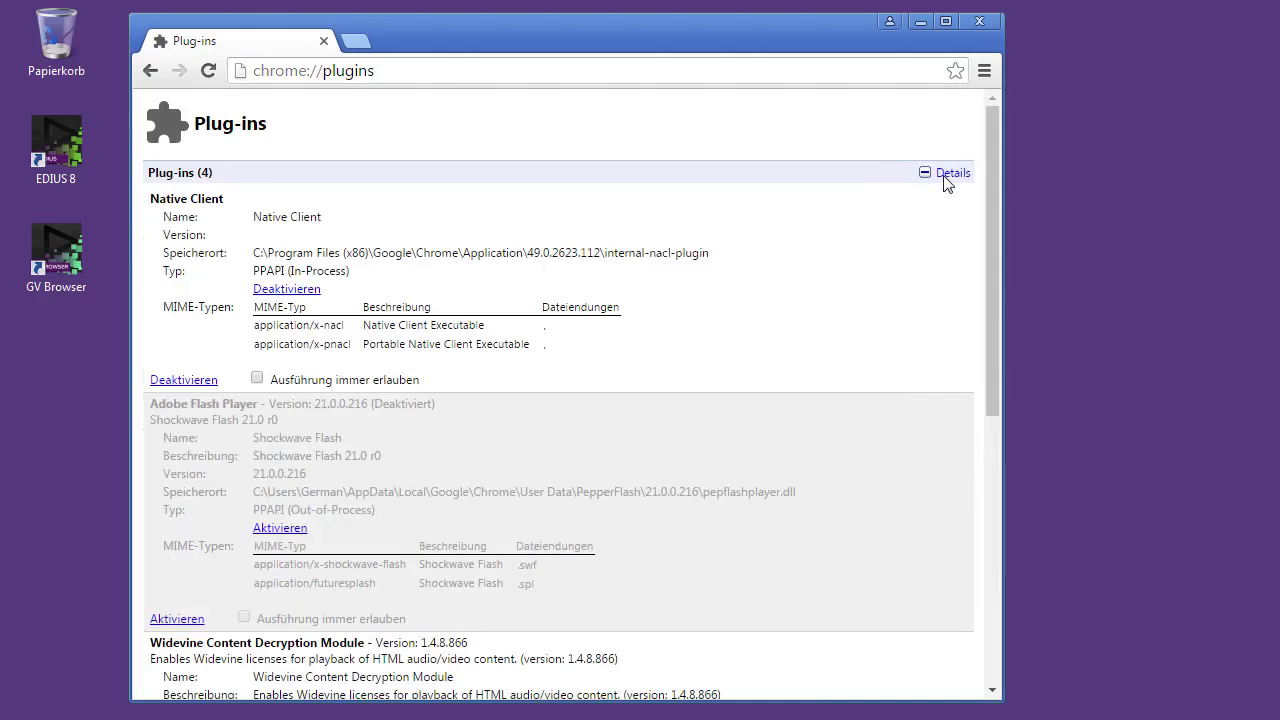
click(927, 174)
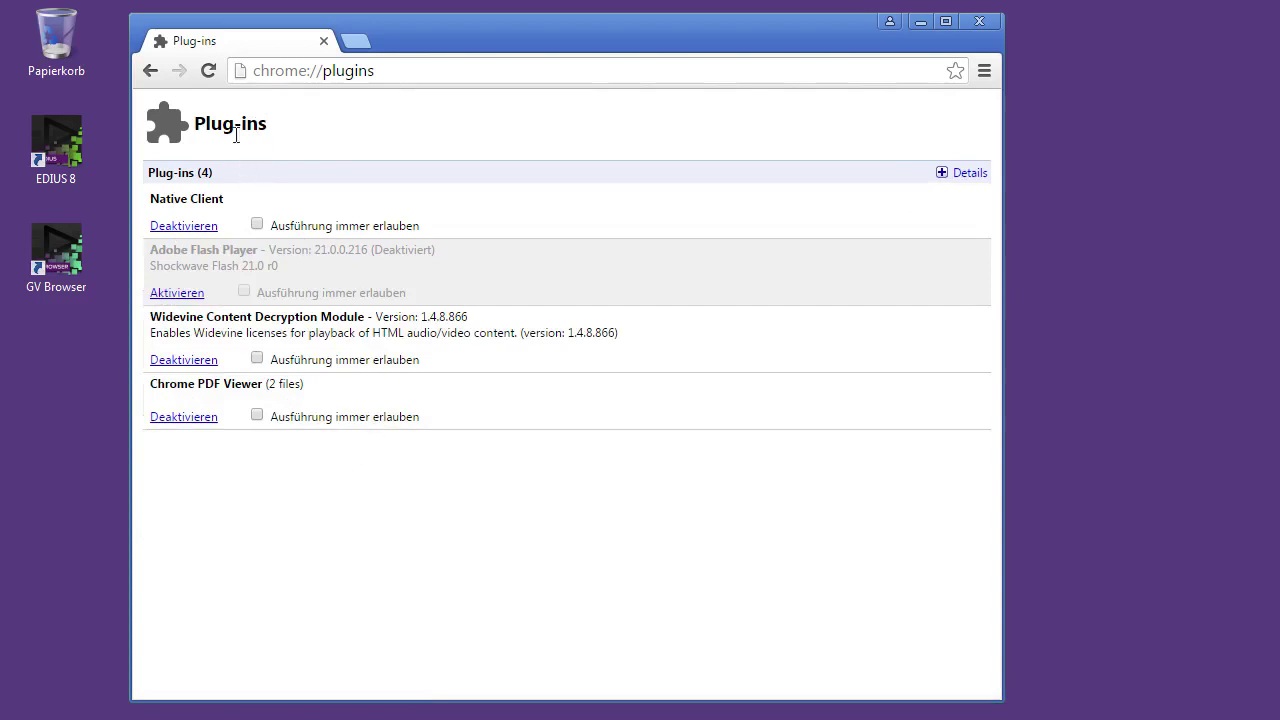
Search the plug-ins page for "quick" and for "apple", and close Chrome
key(ctrl+f)
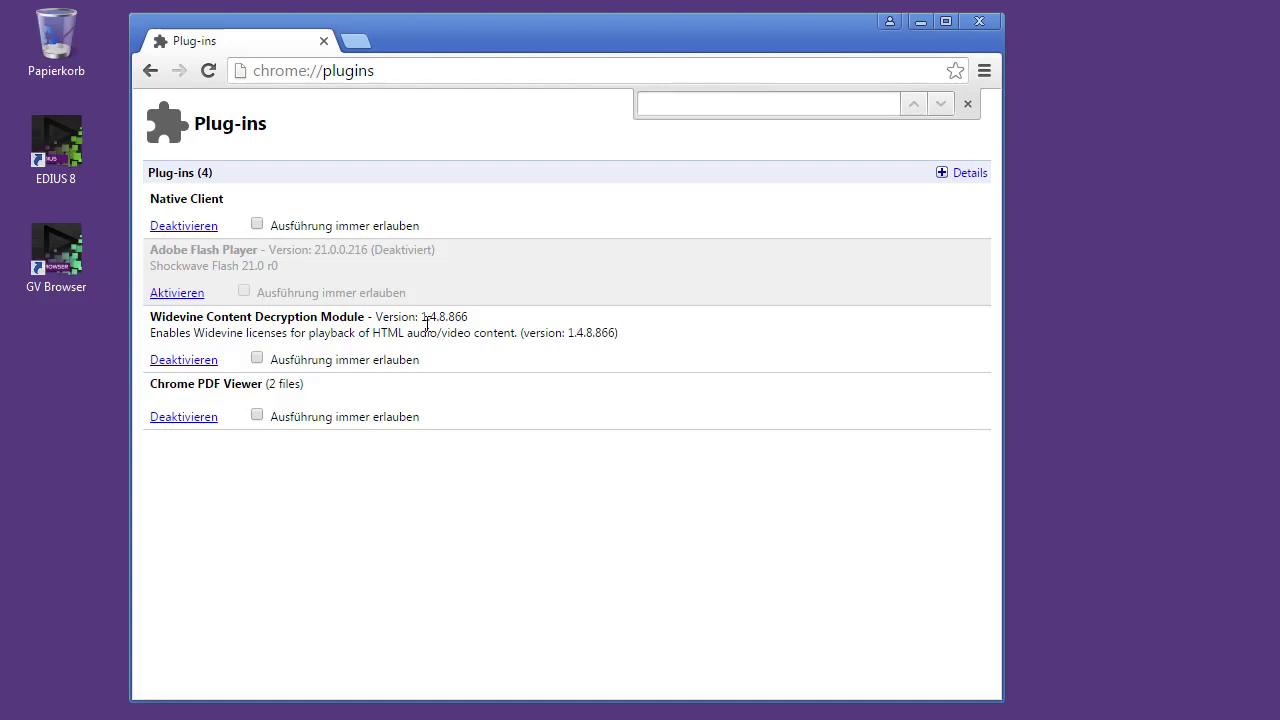
text(quick)
drag(721, 106, 628, 108)
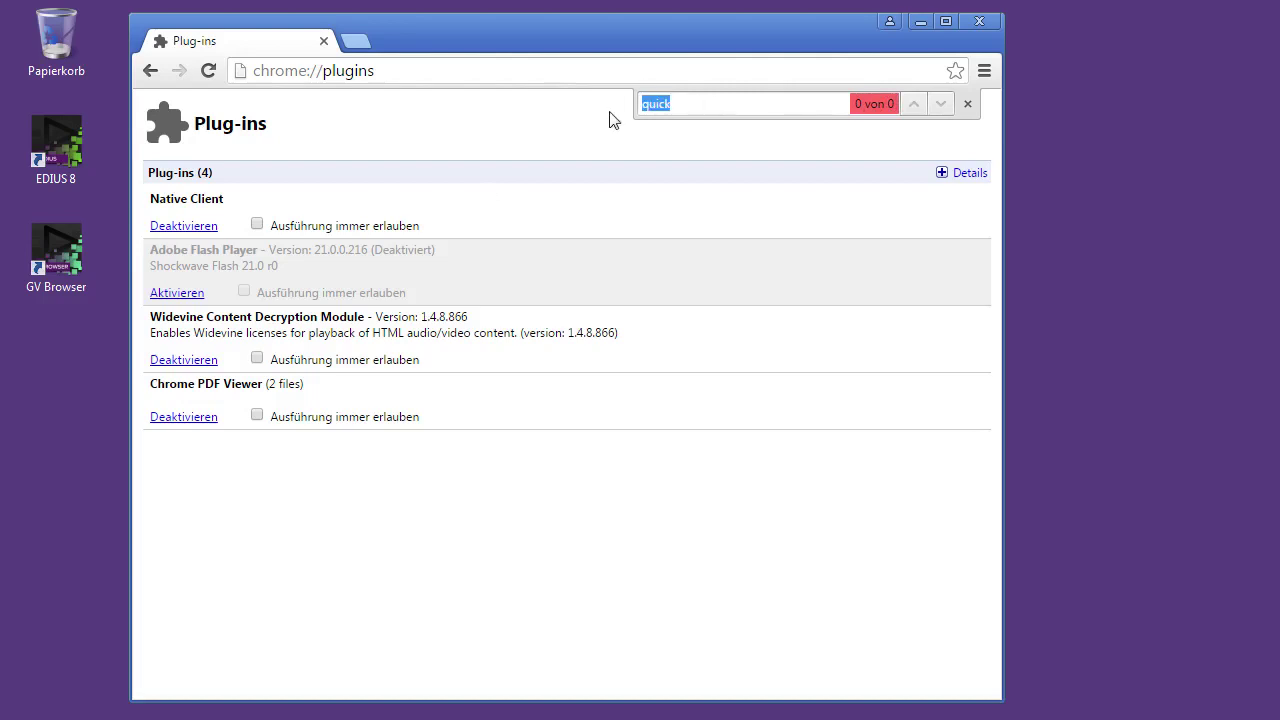
text(apple)
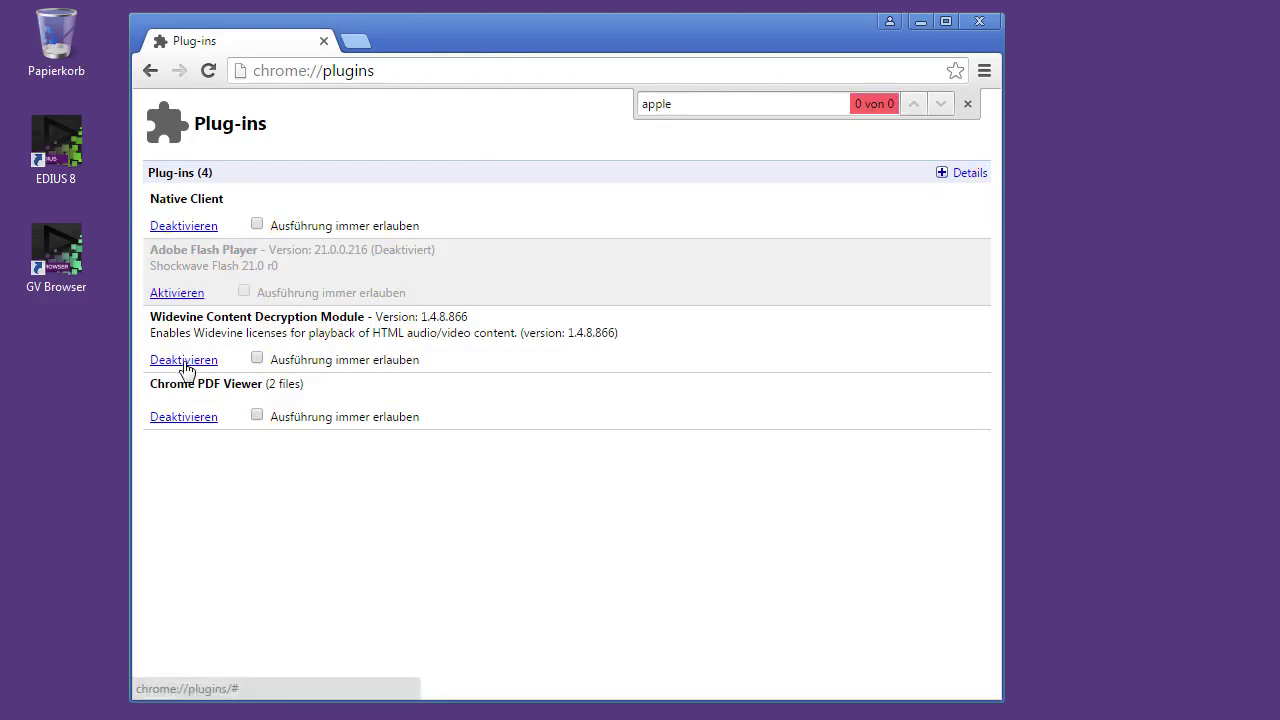
click(979, 21)
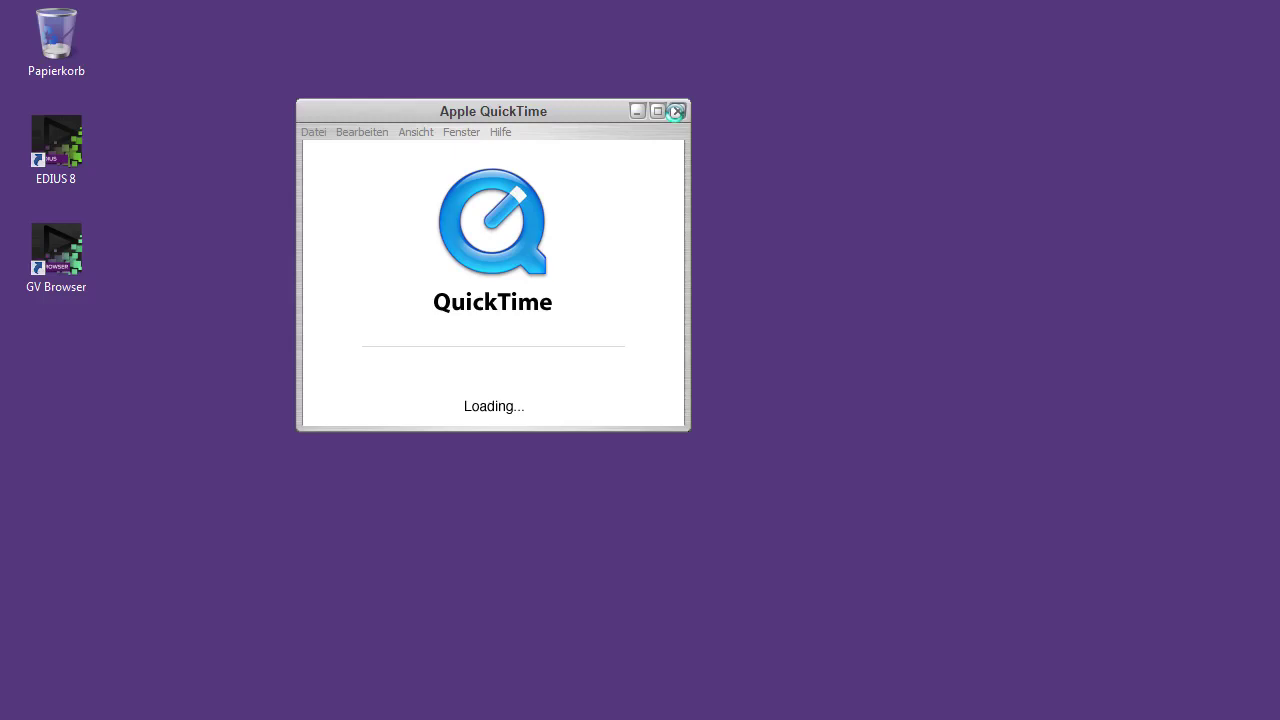
Close the QuickTime window and move MVI_2892.MOV on the desktop closer to the EDIUS 8 and GV Browser shortcuts
click(676, 111)
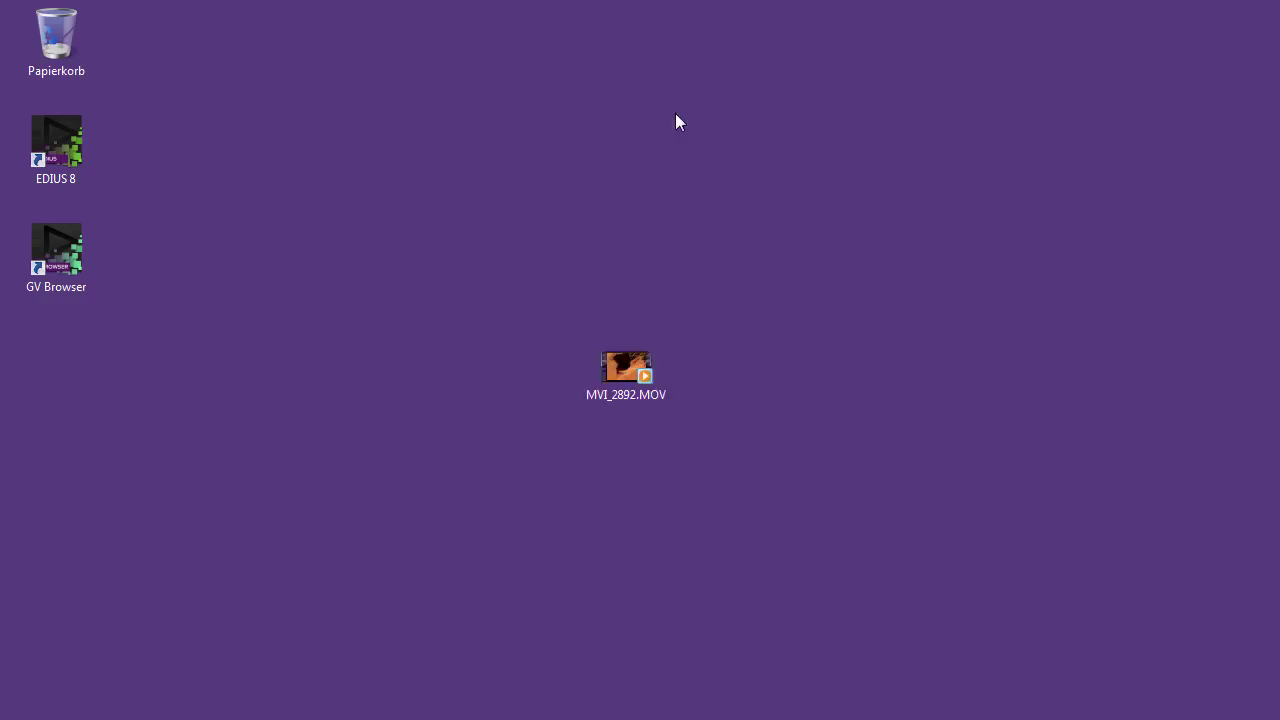
drag(641, 378, 413, 270)
click(504, 268)
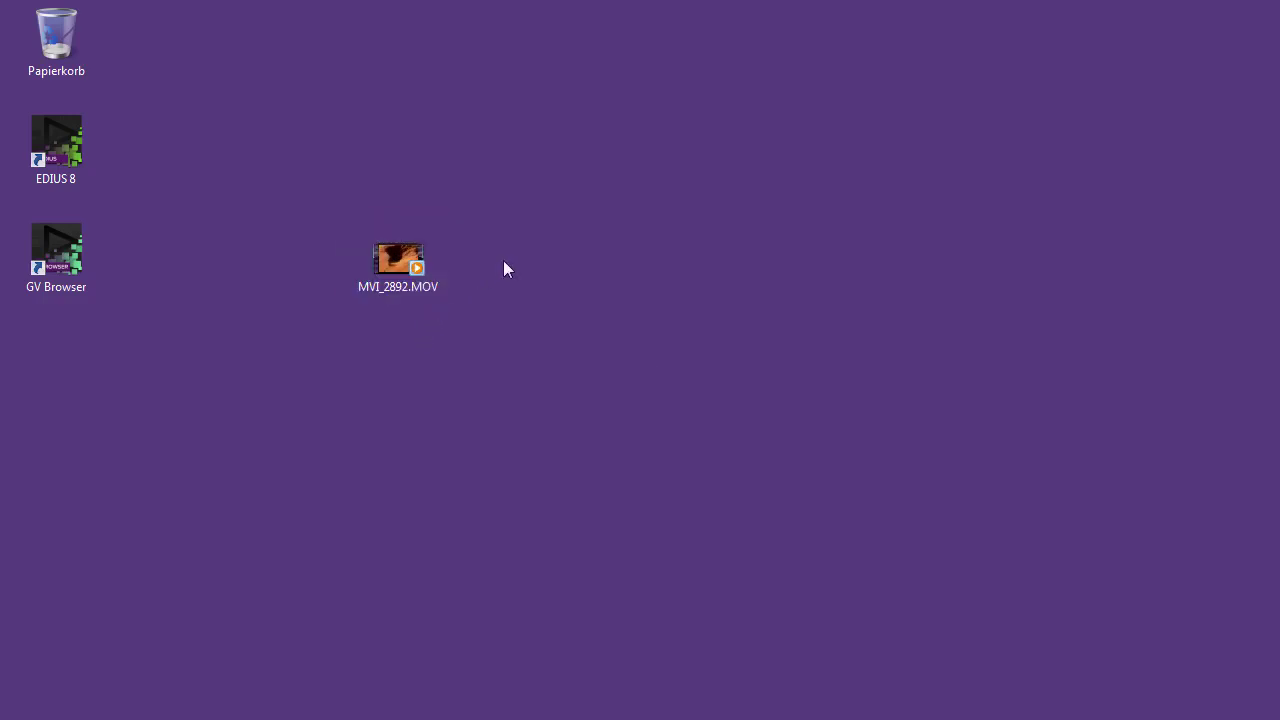
Open MVI_2892.MOV with VLC media player as the default program for this file type, and close the player
mouse_move(418, 288)
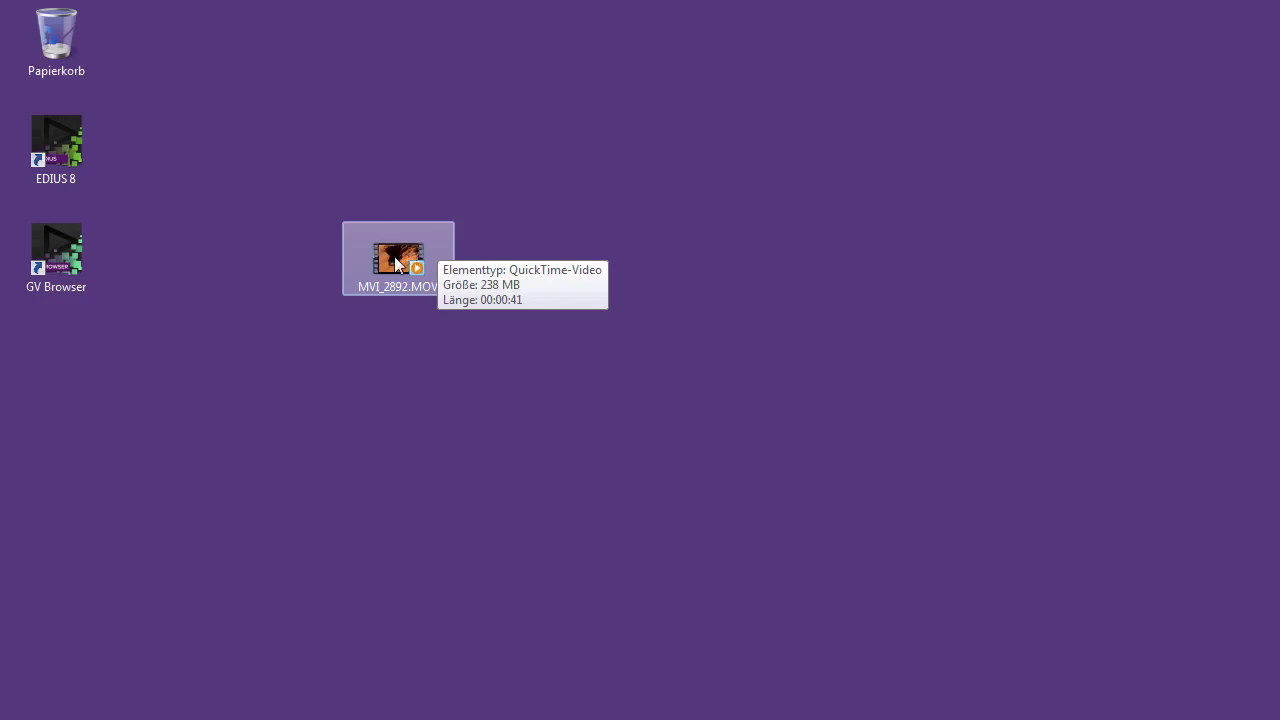
right_click(397, 263)
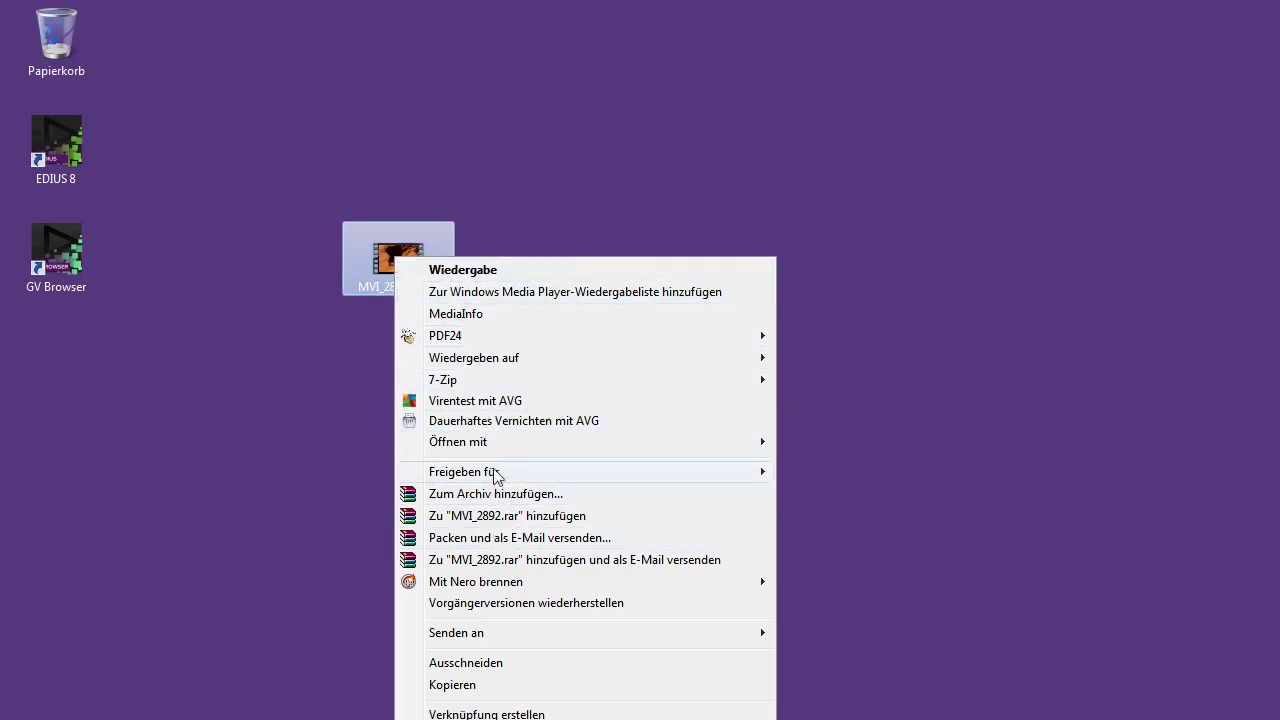
mouse_move(491, 442)
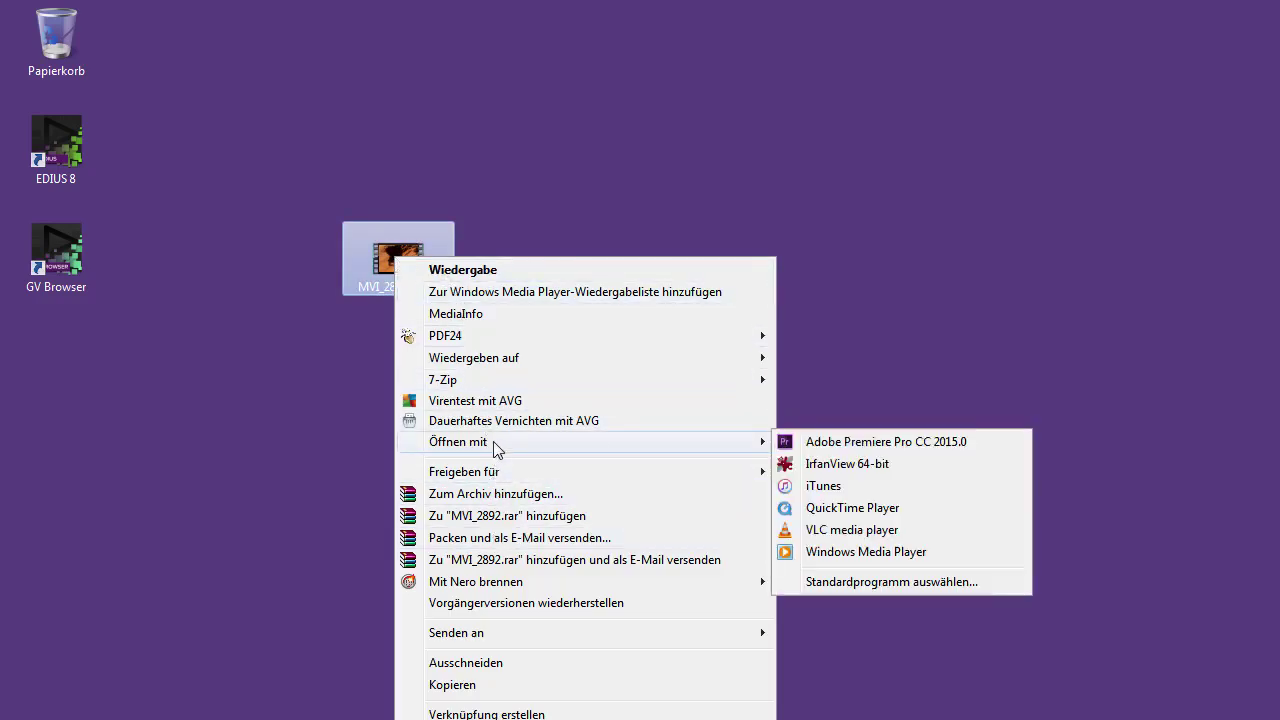
click(860, 582)
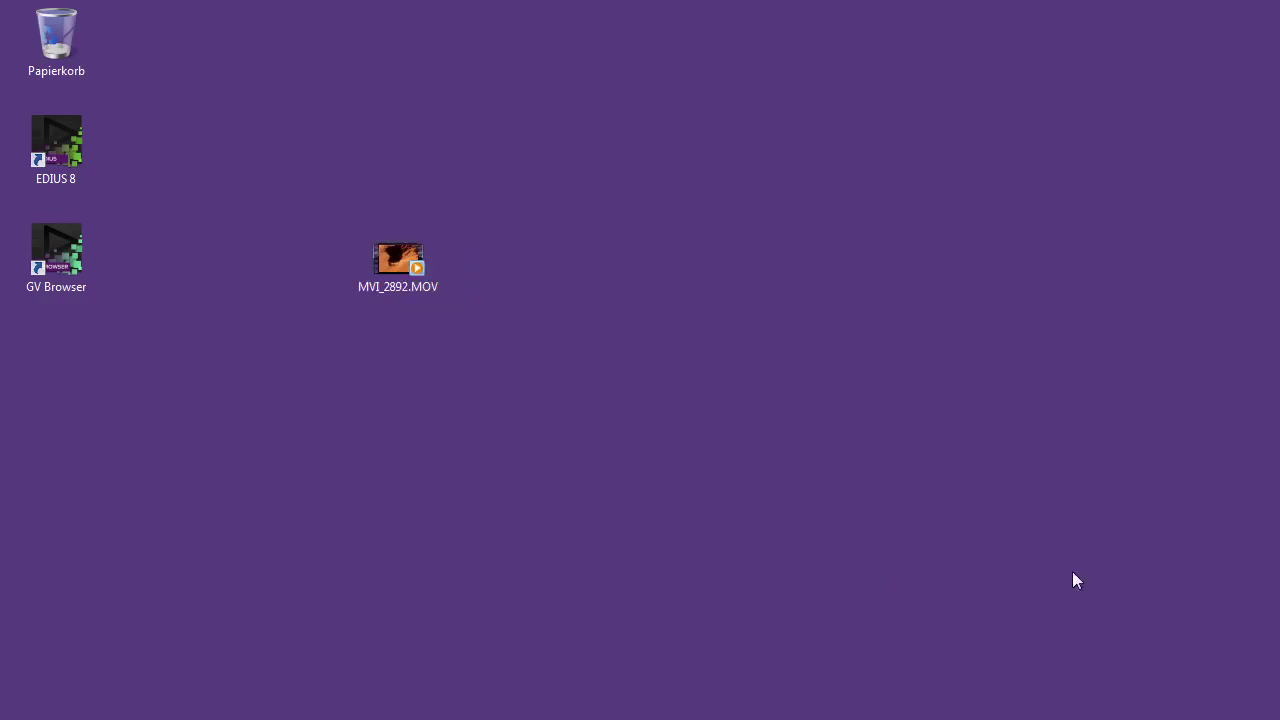
drag(1114, 314, 543, 126)
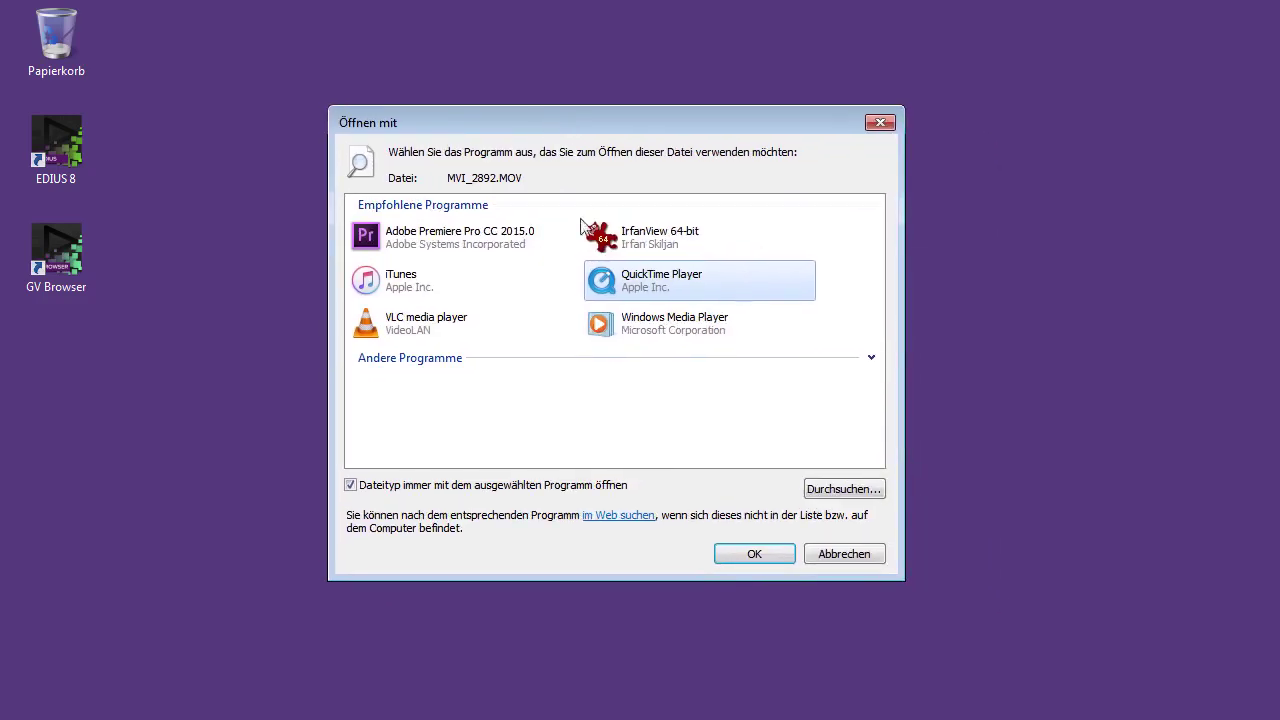
click(433, 331)
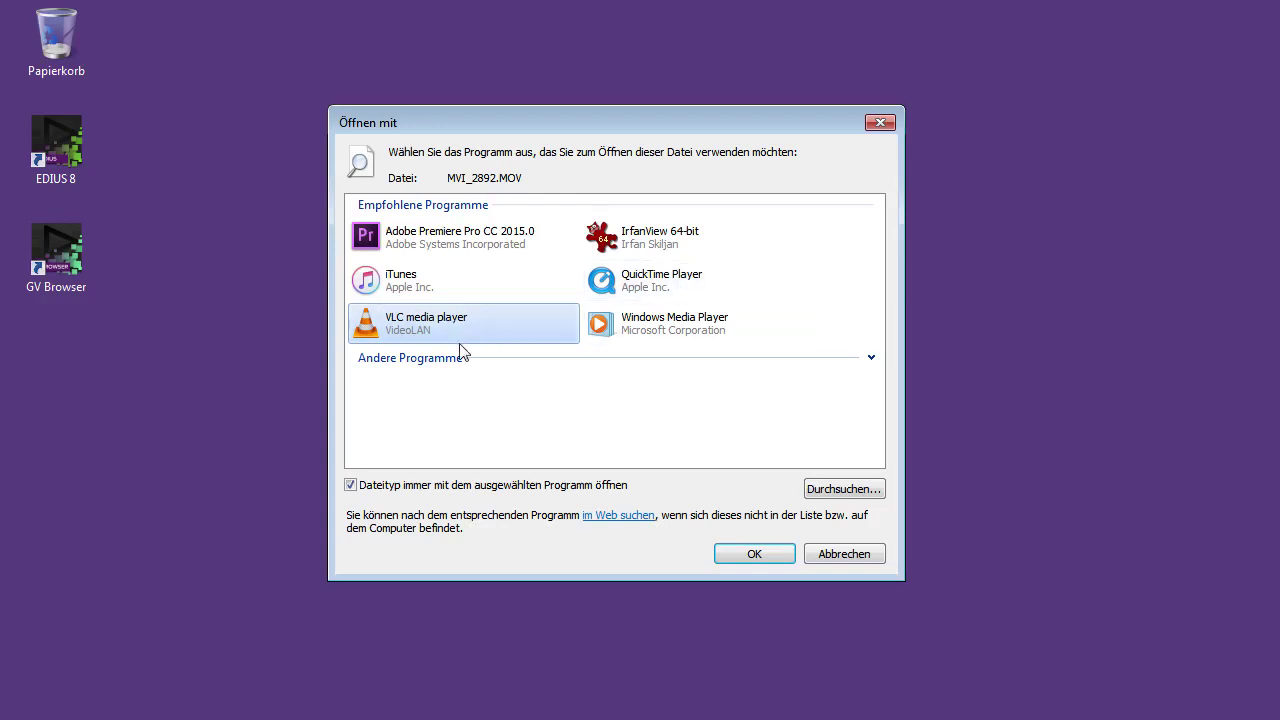
click(735, 555)
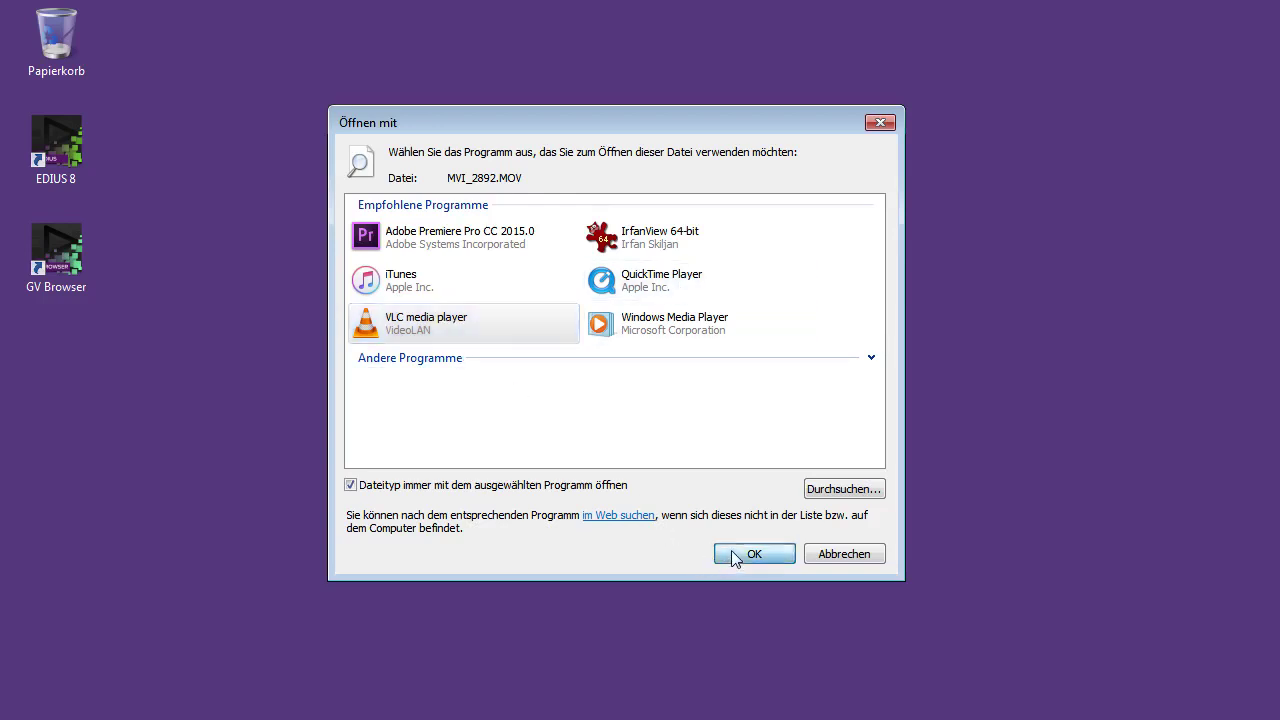
drag(1126, 146, 683, 37)
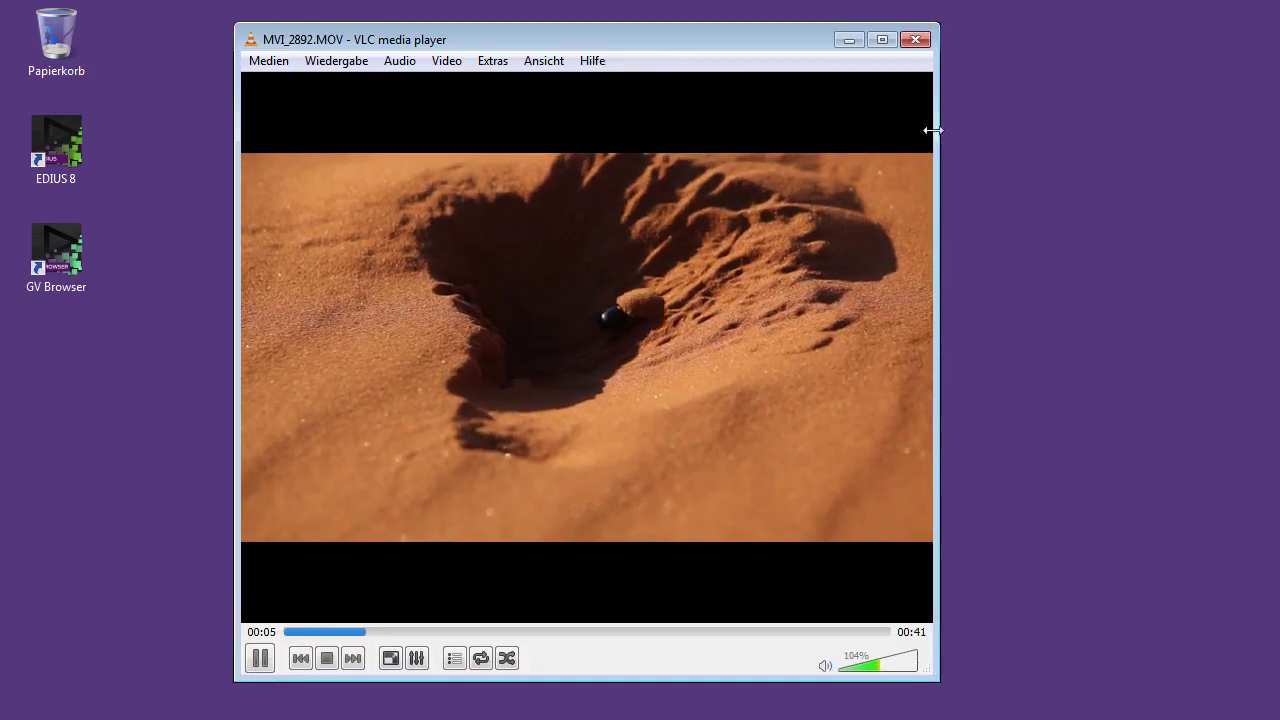
click(919, 45)
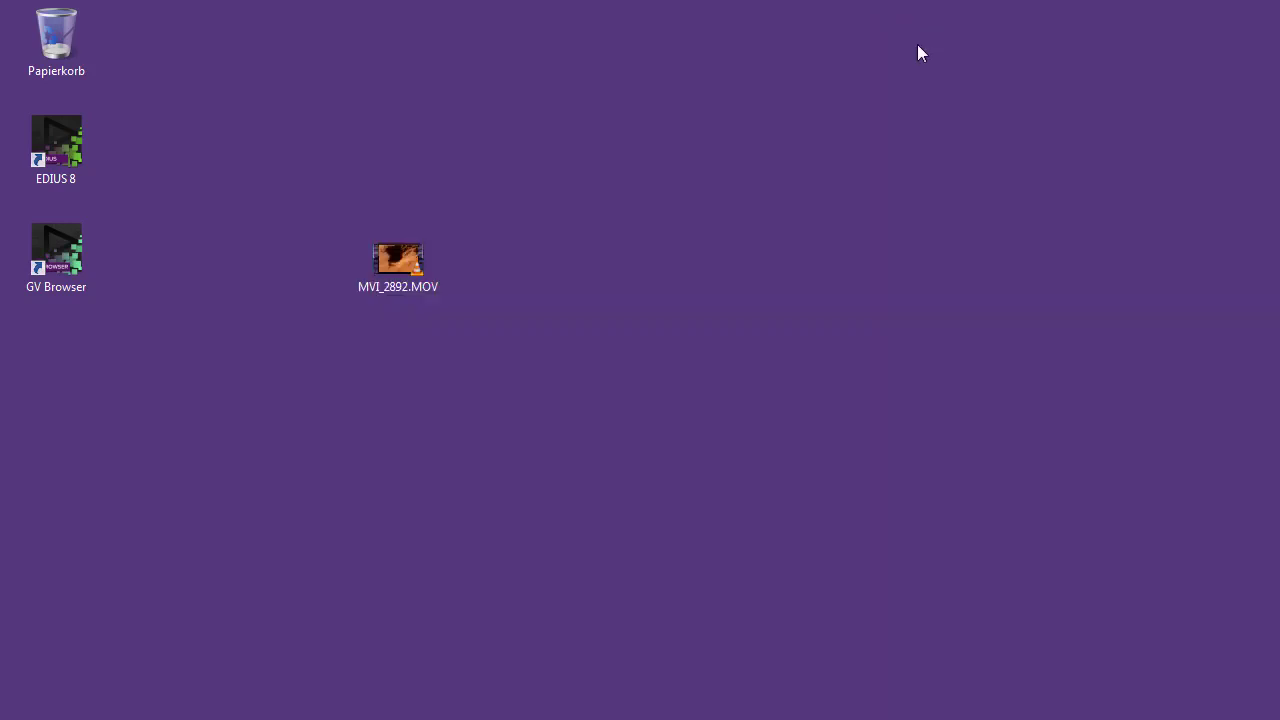